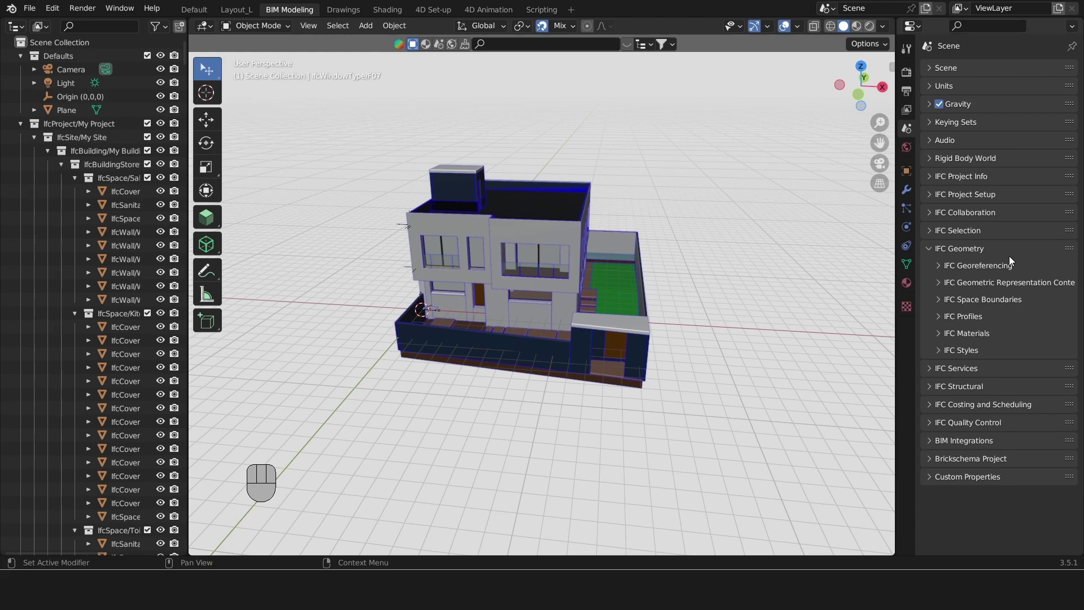
# - Expand IFC Geometry and its IFC Materials section, which reports 76 materials
pyautogui.click(951, 248)
pyautogui.click(951, 248)
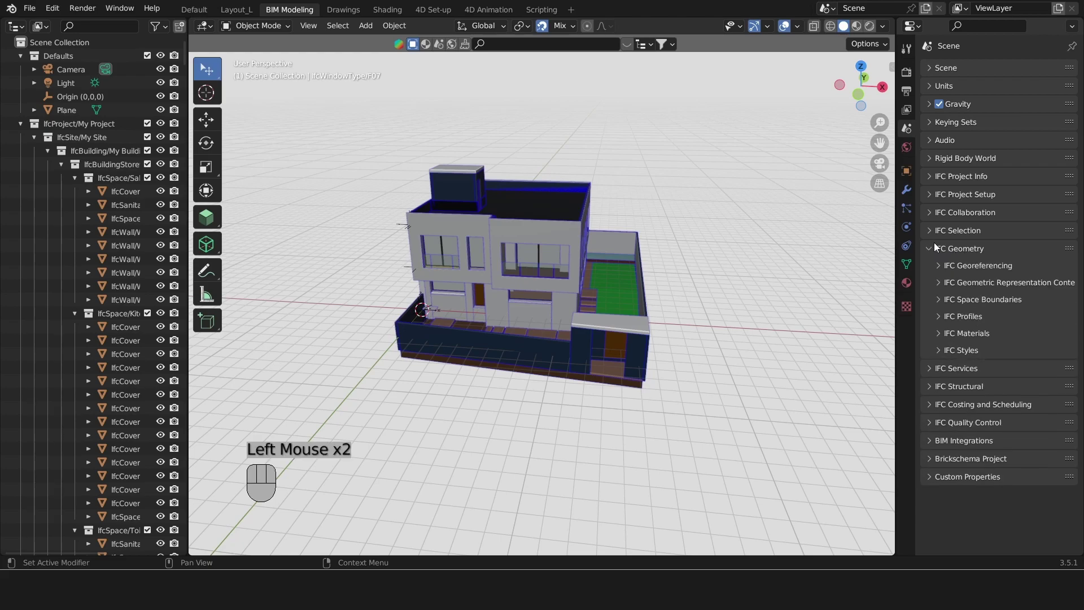
pyautogui.click(905, 122)
pyautogui.click(958, 334)
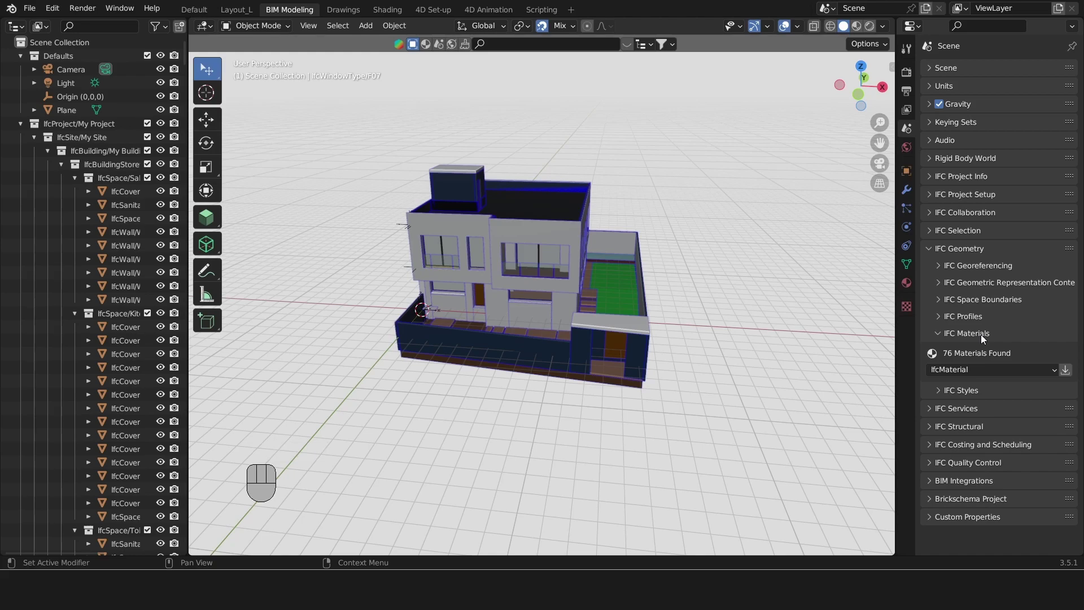
# - Load the project's materials into a list with IfcMaterial kept as the type
pyautogui.click(944, 369)
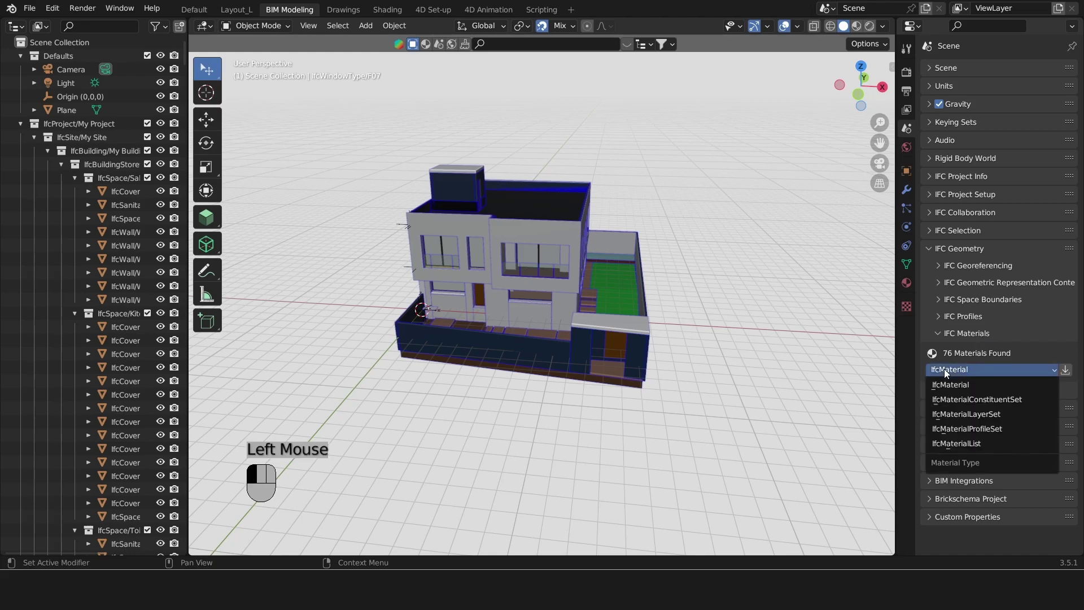
pyautogui.click(941, 373)
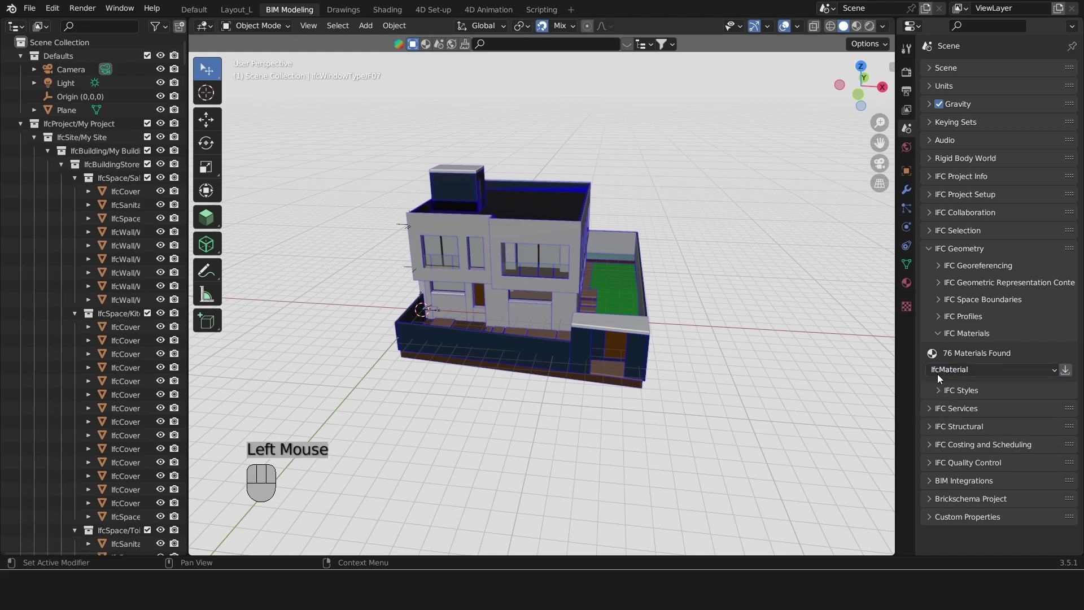
pyautogui.click(1065, 370)
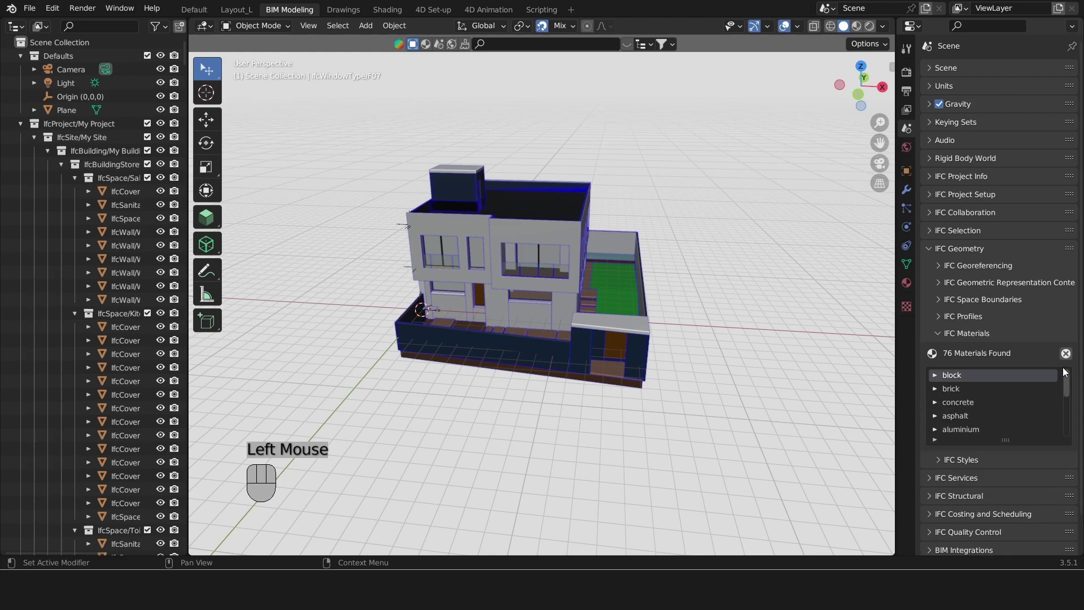
# - Widen the Properties editor and restore its property categories column
pyautogui.doubleClick(917, 379)
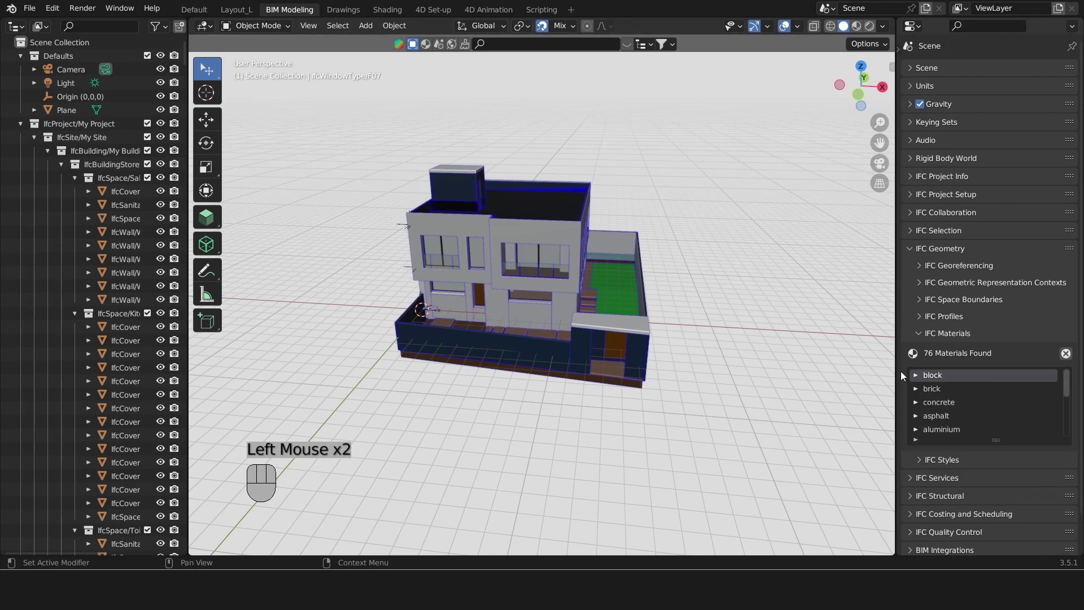
pyautogui.moveTo(901, 377); pyautogui.dragTo(868, 306)
pyautogui.click(870, 49)
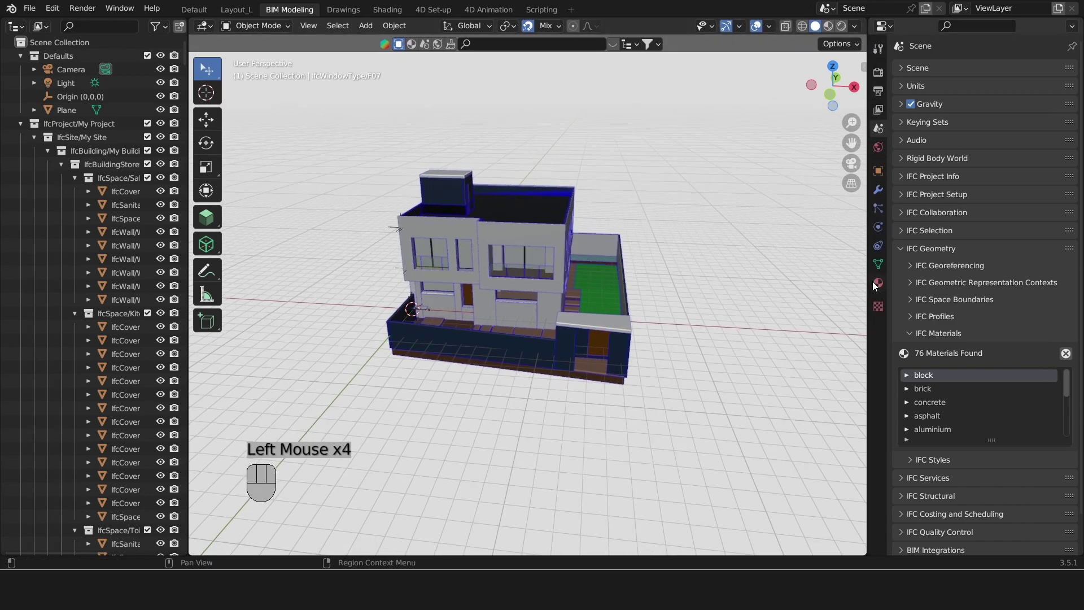
pyautogui.moveTo(869, 282); pyautogui.dragTo(729, 286)
# - Enlarge the materials list and expand block to show the 100mm and 140mm core filled blocks
pyautogui.scroll(-2, 892, 360)
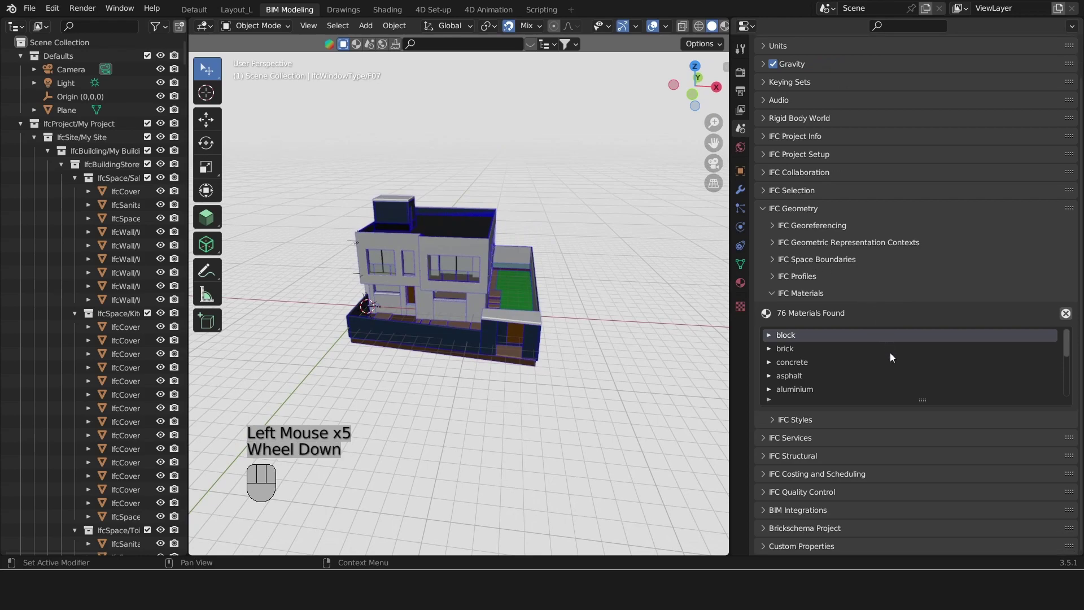
pyautogui.moveTo(905, 399); pyautogui.dragTo(881, 521)
pyautogui.scroll(-2, 876, 238)
pyautogui.click(770, 291)
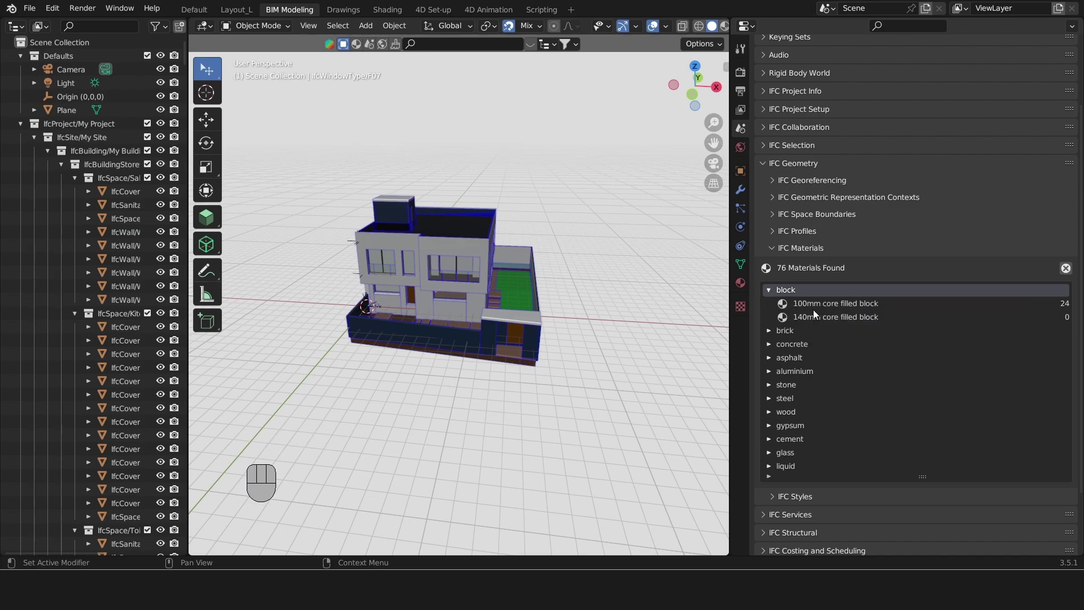
pyautogui.click(814, 311)
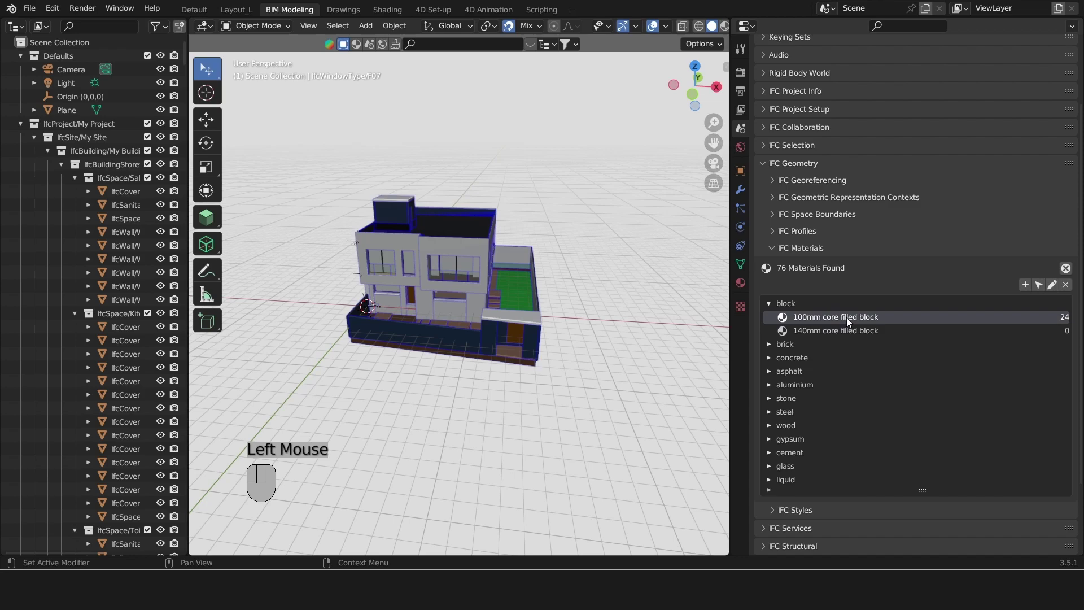
pyautogui.click(818, 332)
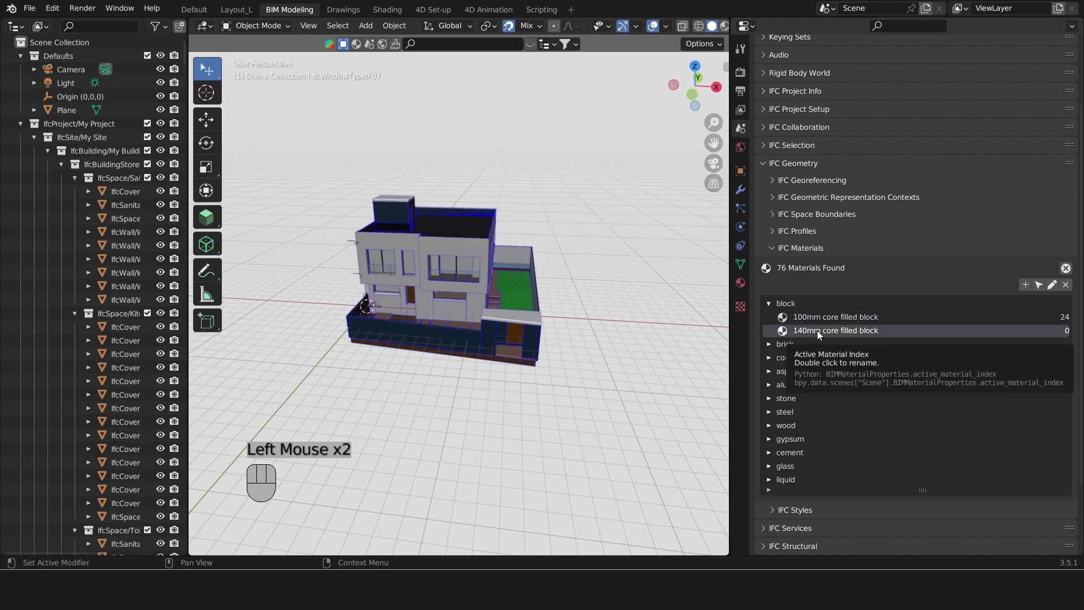
pyautogui.click(810, 316)
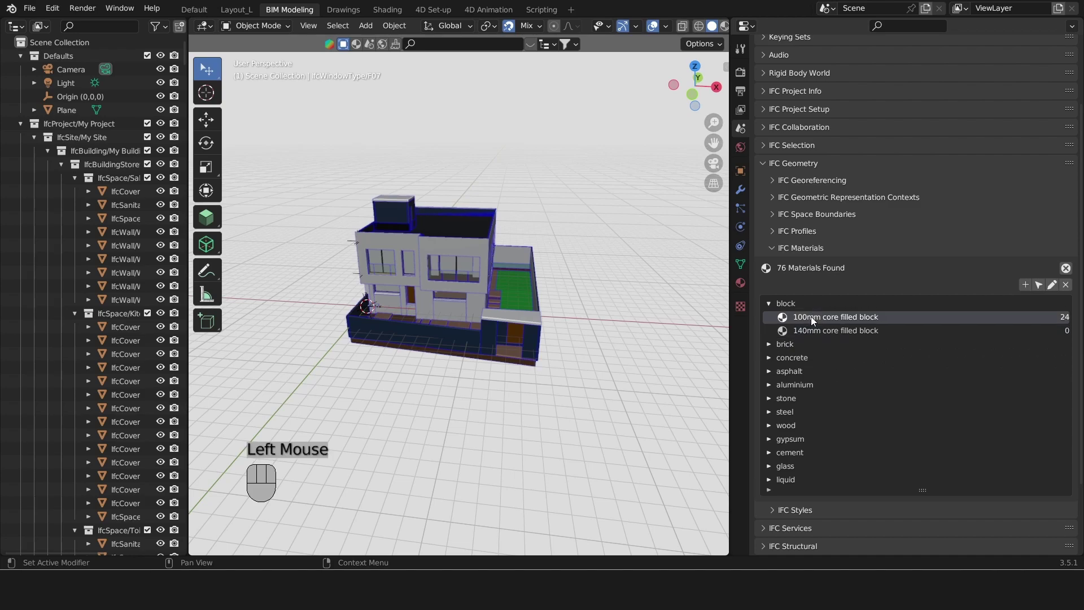
pyautogui.click(816, 326)
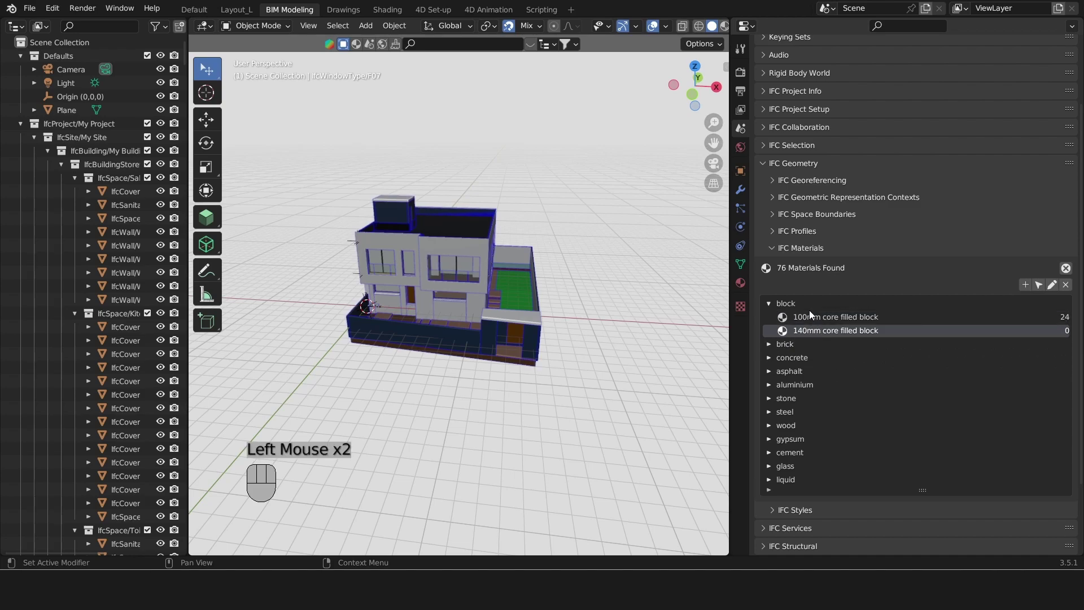
pyautogui.click(797, 309)
# - Expand the brick and concrete categories and select the C35/40 concrete material
pyautogui.click(768, 330)
pyautogui.scroll(-2, 772, 328)
pyautogui.click(770, 342)
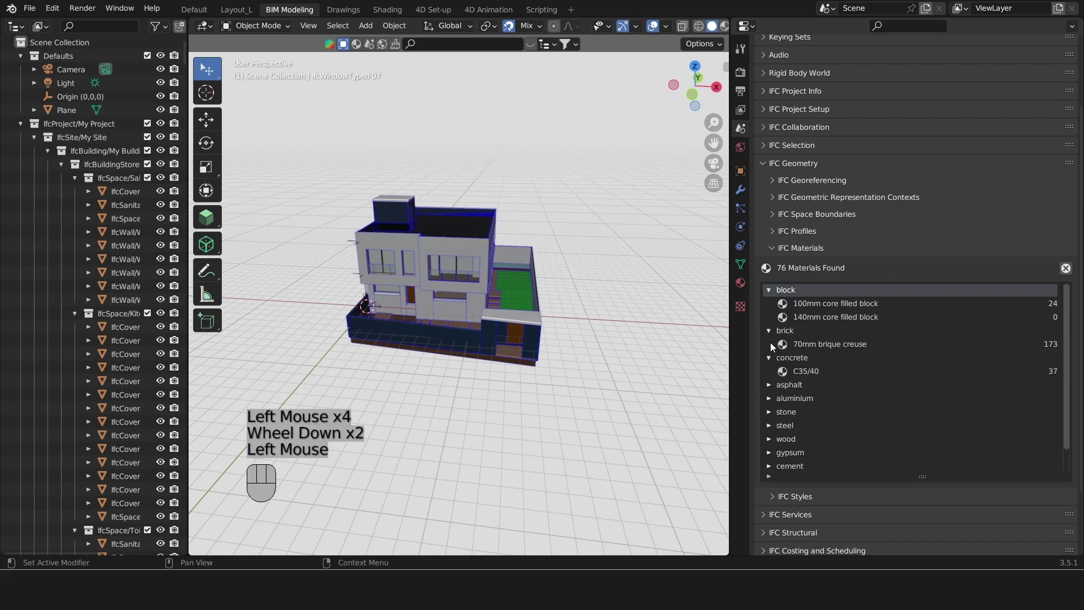
pyautogui.click(814, 372)
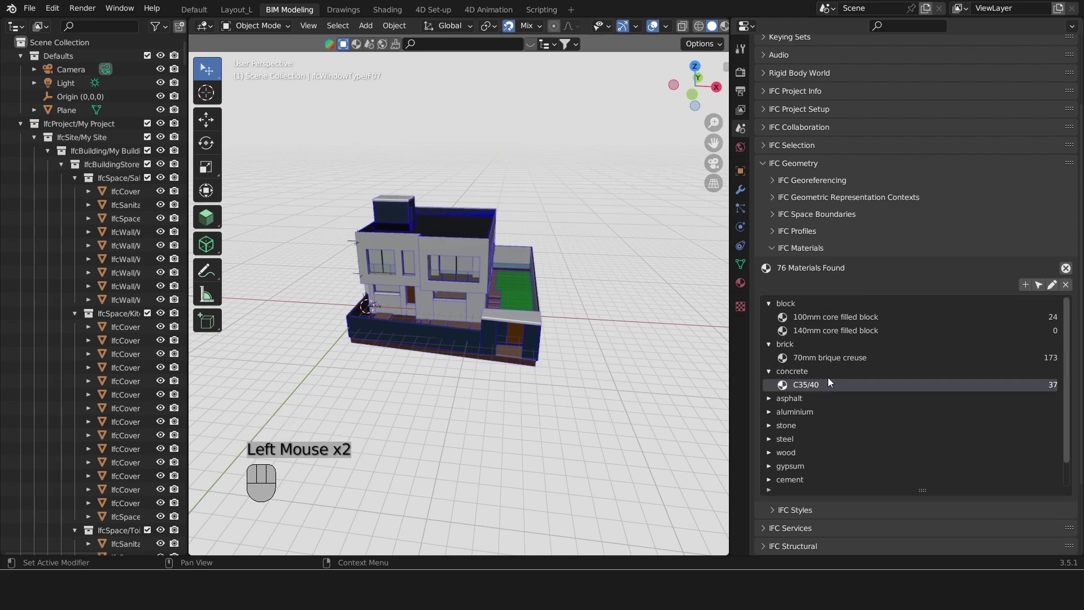
pyautogui.click(1040, 285)
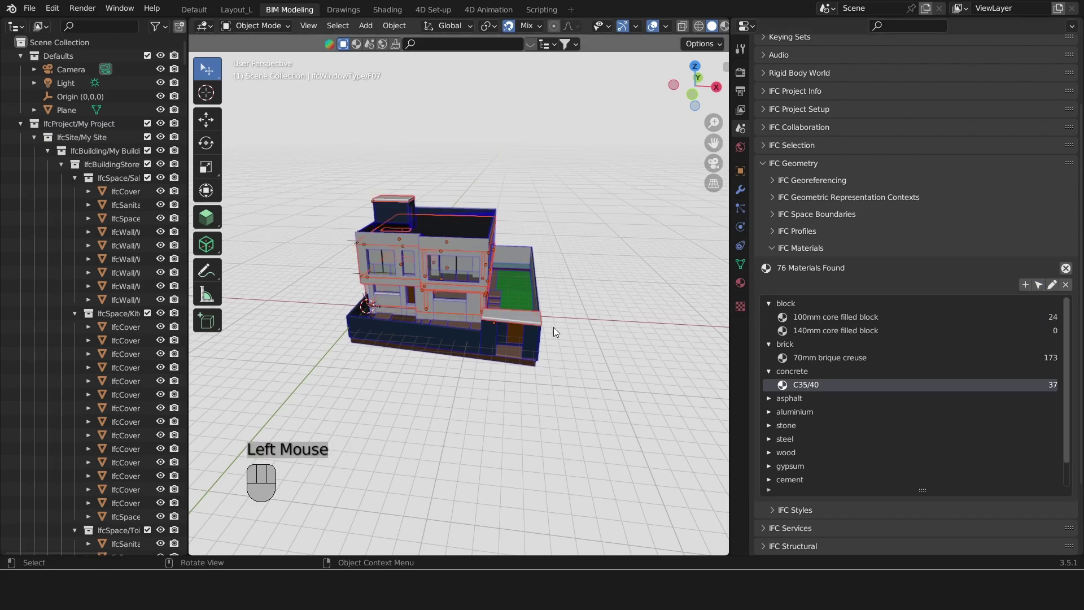
pyautogui.press('KP_Divide')
pyautogui.moveTo(553, 328); pyautogui.dragTo(504, 292, button='middle')
pyautogui.scroll(2, 463, 283)
pyautogui.click(503, 287)
pyautogui.scroll(-2, 504, 287)
pyautogui.press('KP_Divide')
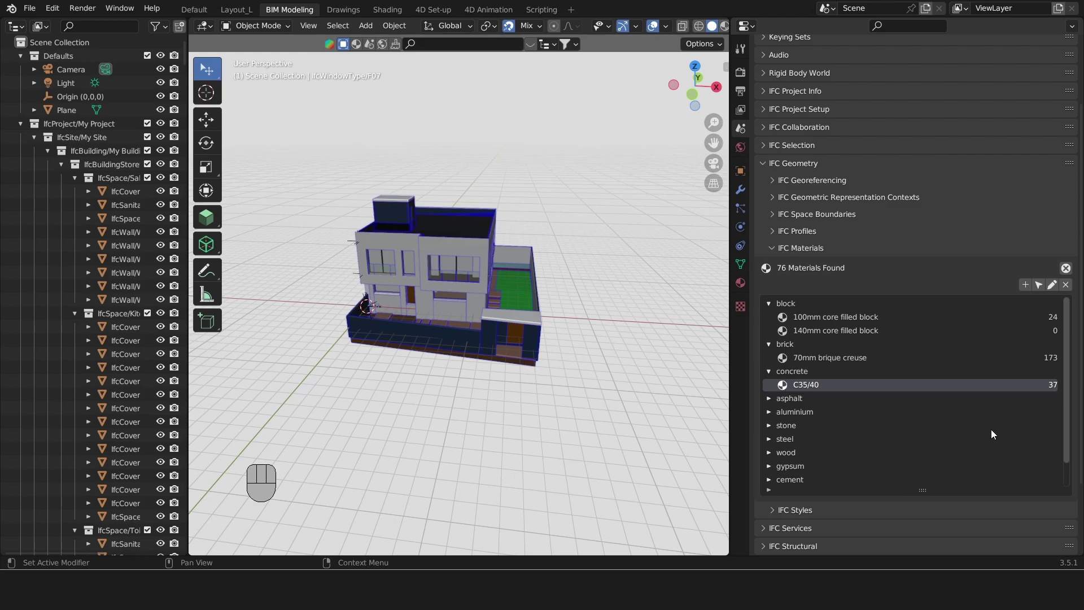
pyautogui.scroll(-2, 992, 432)
pyautogui.scroll(-1, 985, 434)
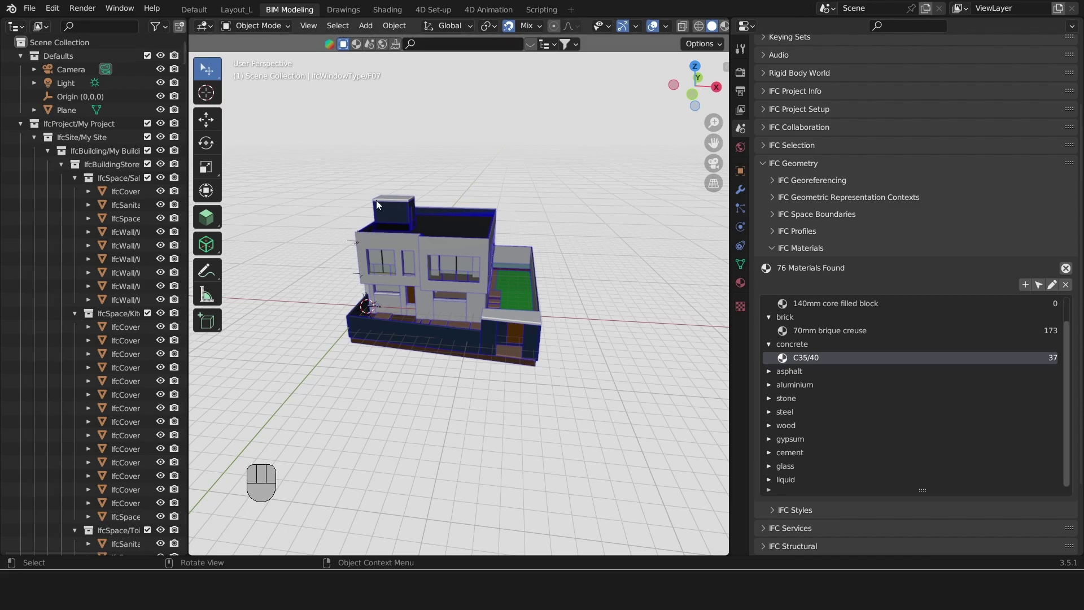
# - Select door DT03.001 and show its object properties
pyautogui.scroll(2, 412, 210)
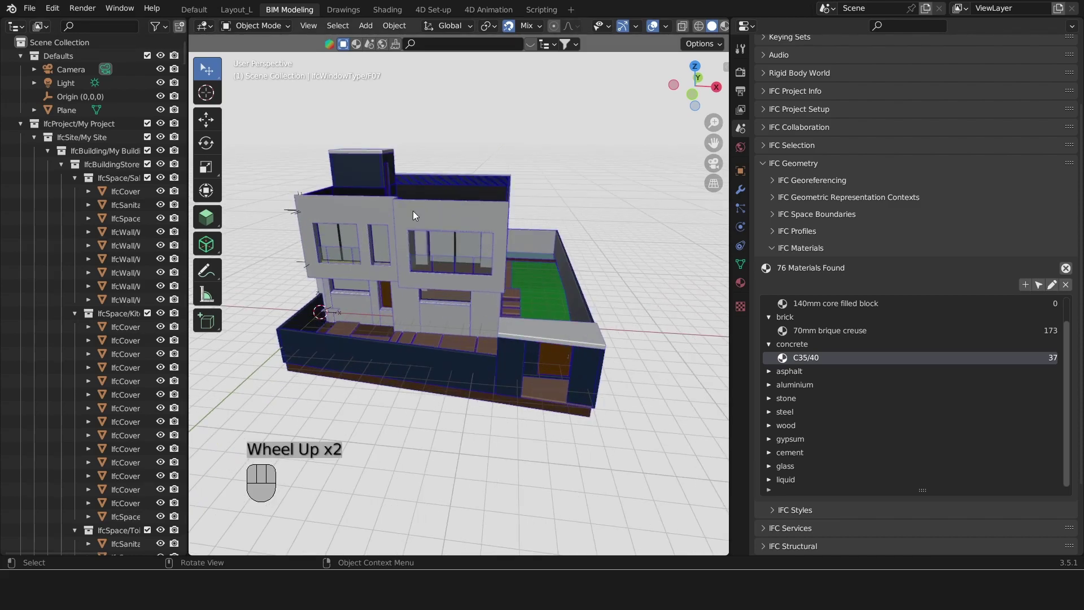
pyautogui.keyDown('shift'); pyautogui.moveTo(427, 225); pyautogui.dragTo(390, 172, button='middle'); pyautogui.keyUp('shift')
pyautogui.scroll(3, 470, 275)
pyautogui.scroll(1, 471, 276)
pyautogui.scroll(-1, 390, 172)
pyautogui.keyDown('shift'); pyautogui.moveTo(452, 206); pyautogui.dragTo(363, 195, button='middle'); pyautogui.keyUp('shift')
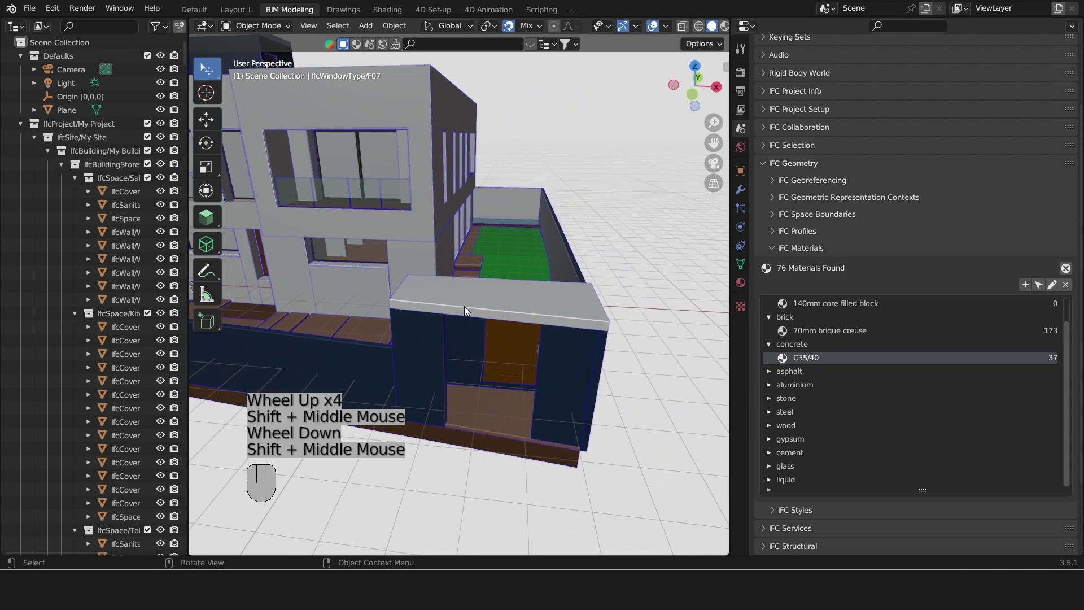
pyautogui.click(499, 332)
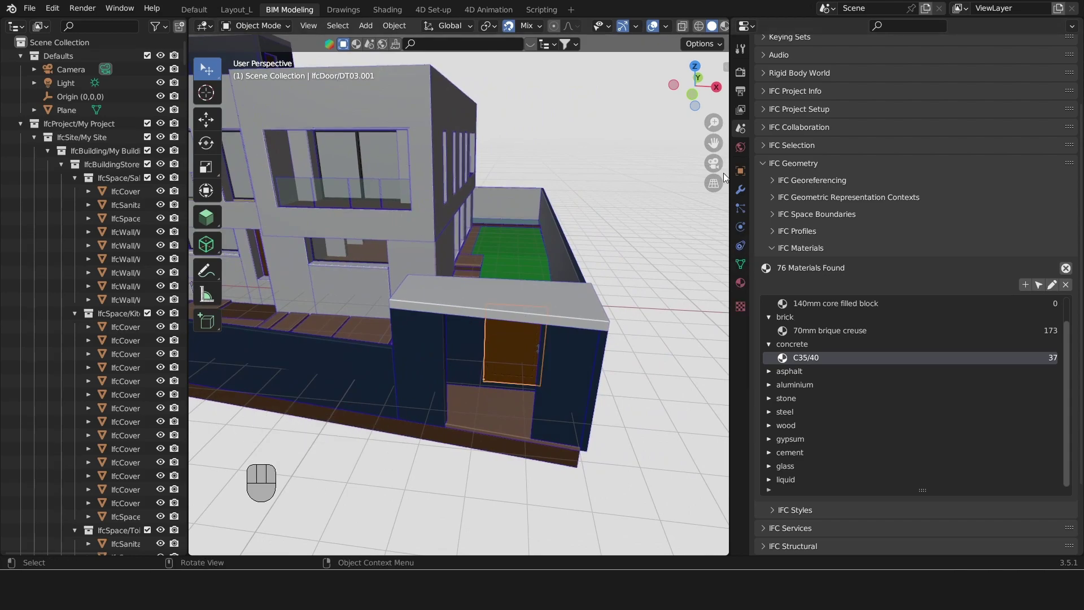
pyautogui.click(740, 170)
pyautogui.scroll(-11, 793, 179)
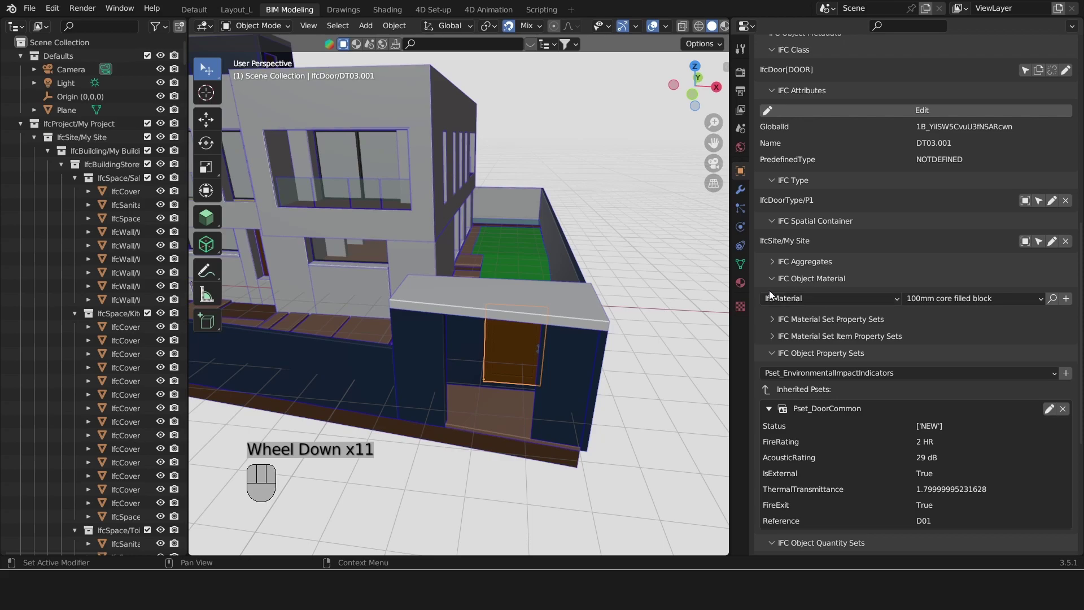
# - Select the front door Door.004 to view its inherited red oak material
pyautogui.moveTo(497, 304)
pyautogui.keyDown('shift'); pyautogui.mouseDown(button='middle')
pyautogui.moveTo(579, 323)
pyautogui.moveTo(450, 301)
pyautogui.moveTo(470, 271)
pyautogui.moveTo(479, 293)
pyautogui.mouseUp(button='middle'); pyautogui.keyUp('shift')
pyautogui.click(468, 304)
pyautogui.scroll(1, 471, 271)
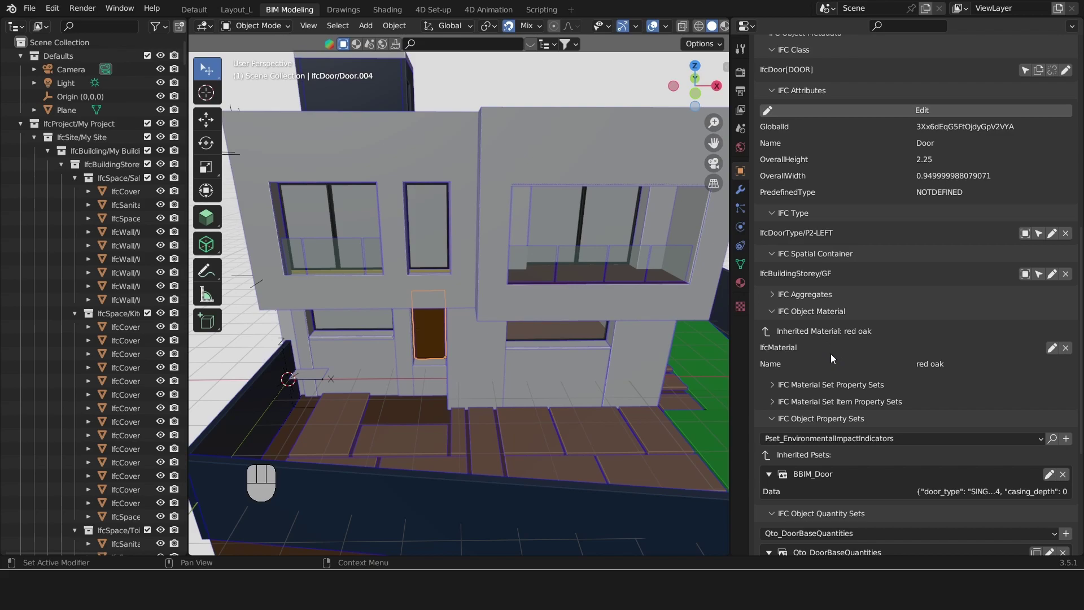
pyautogui.click(796, 357)
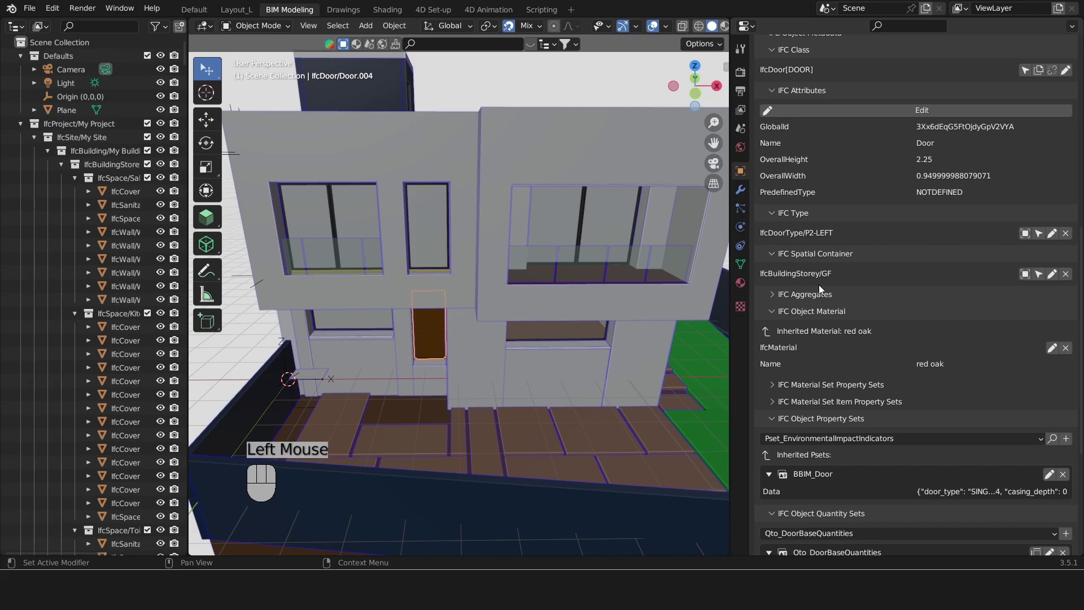
# - Expand the wood materials, then select upper-floor Window.010 to see its F05 type metadata
pyautogui.click(737, 130)
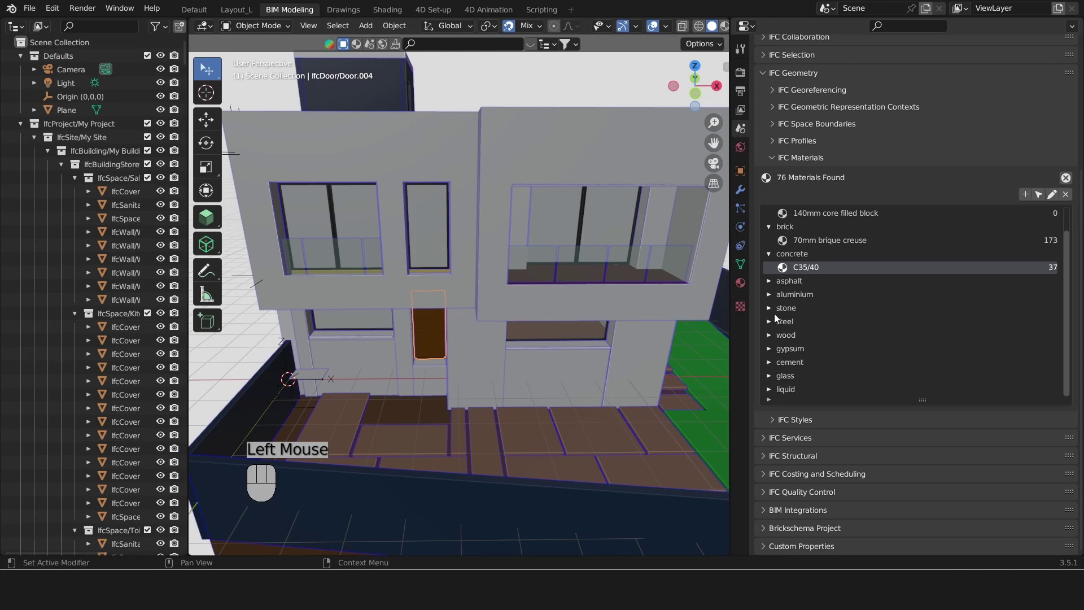
pyautogui.click(770, 339)
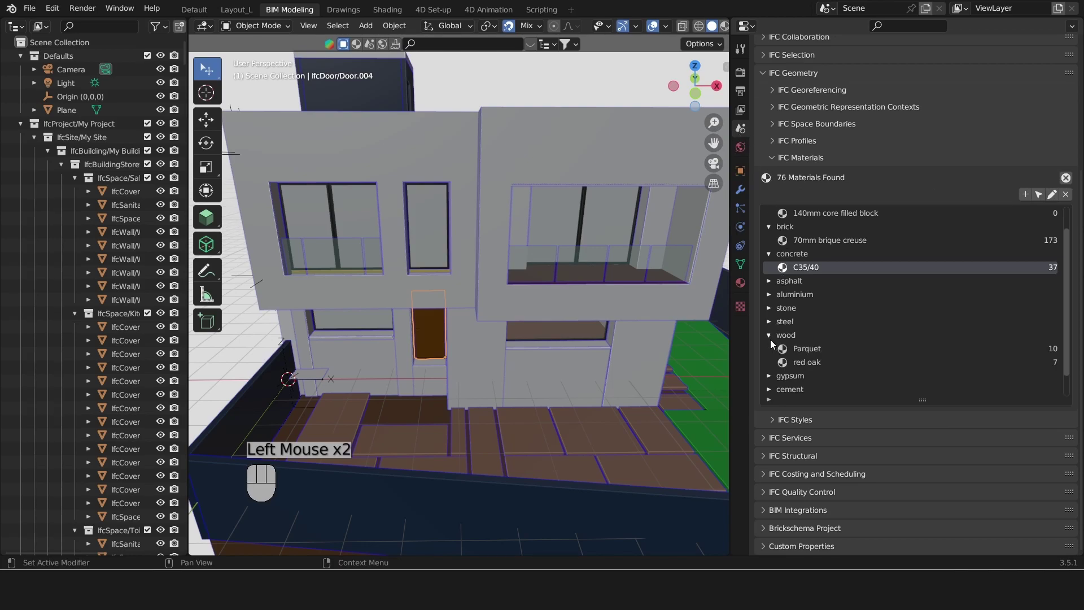
pyautogui.click(741, 170)
pyautogui.keyDown('shift'); pyautogui.moveTo(435, 313); pyautogui.dragTo(448, 321, button='middle'); pyautogui.keyUp('shift')
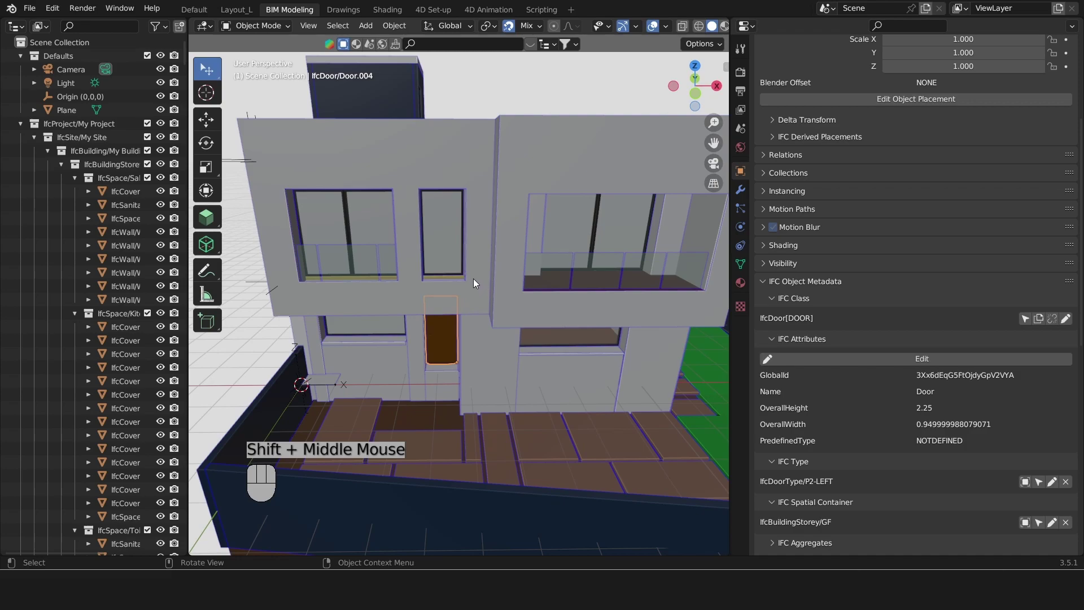
pyautogui.click(437, 220)
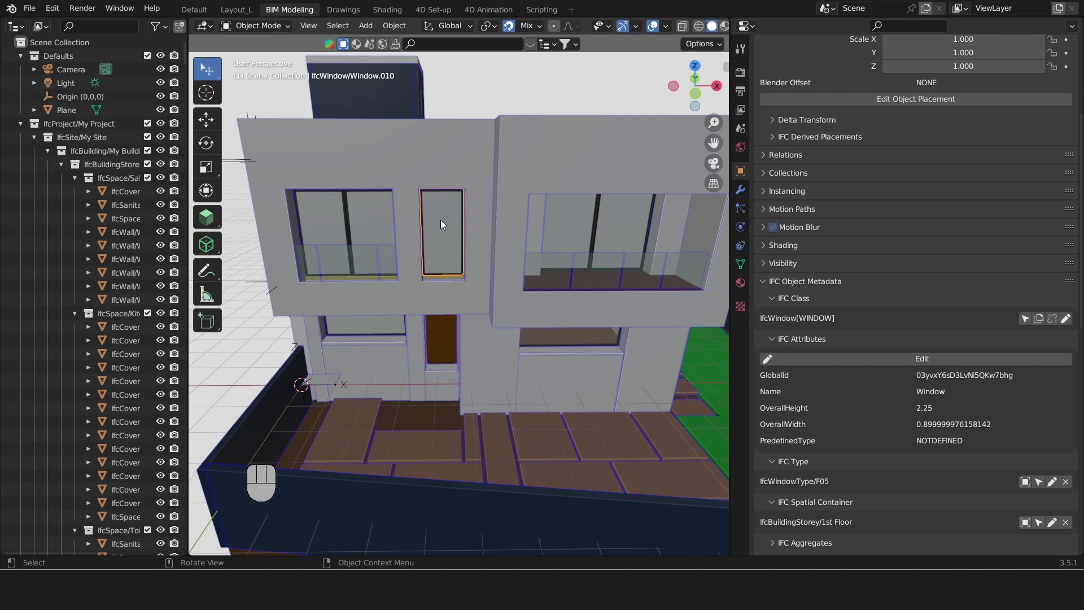
# - Hide the Etancheite roof covering and select the roof slab to view its C35/40 layer set
pyautogui.keyDown('shift'); pyautogui.moveTo(442, 221); pyautogui.dragTo(482, 292, button='middle'); pyautogui.keyUp('shift')
pyautogui.click(494, 255)
pyautogui.press('h')
pyautogui.click(501, 272)
pyautogui.scroll(-4, 844, 301)
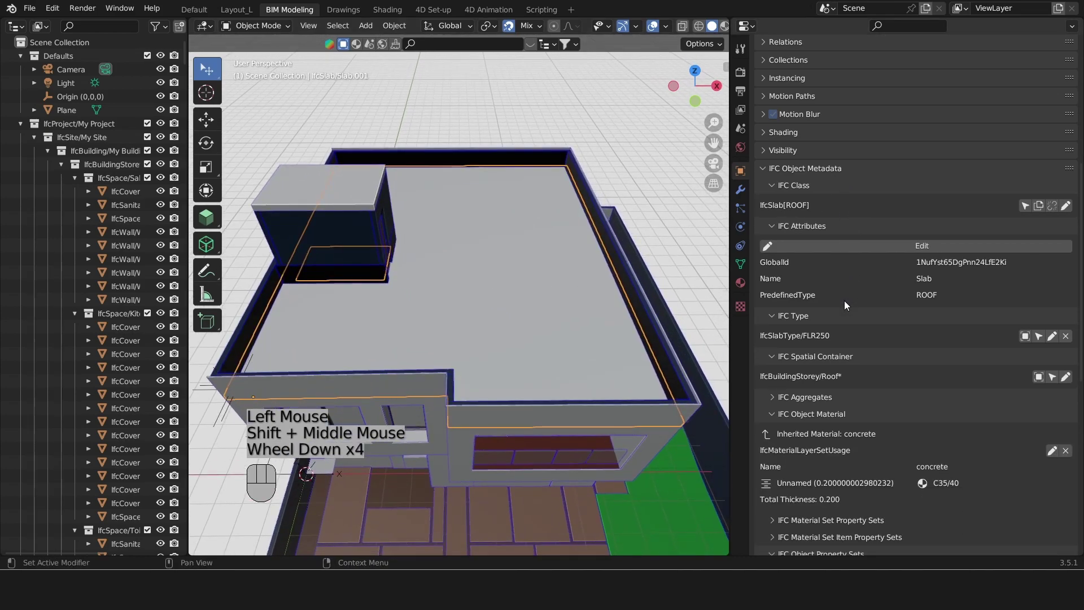
pyautogui.scroll(-4, 845, 300)
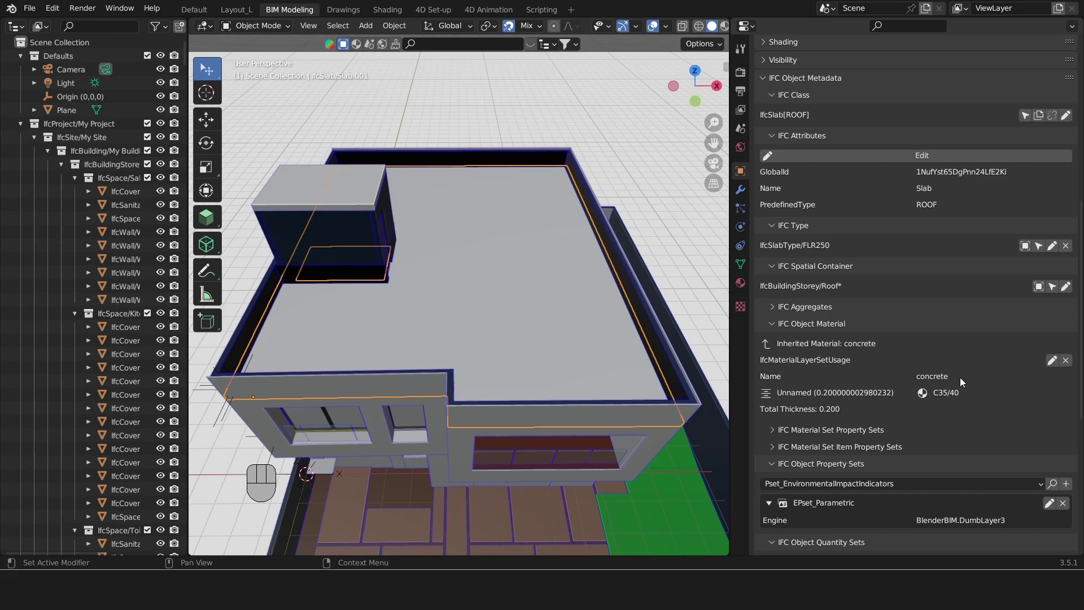
# - Edit the slab's concrete layer and set its thickness to 0.1
pyautogui.click(1050, 360)
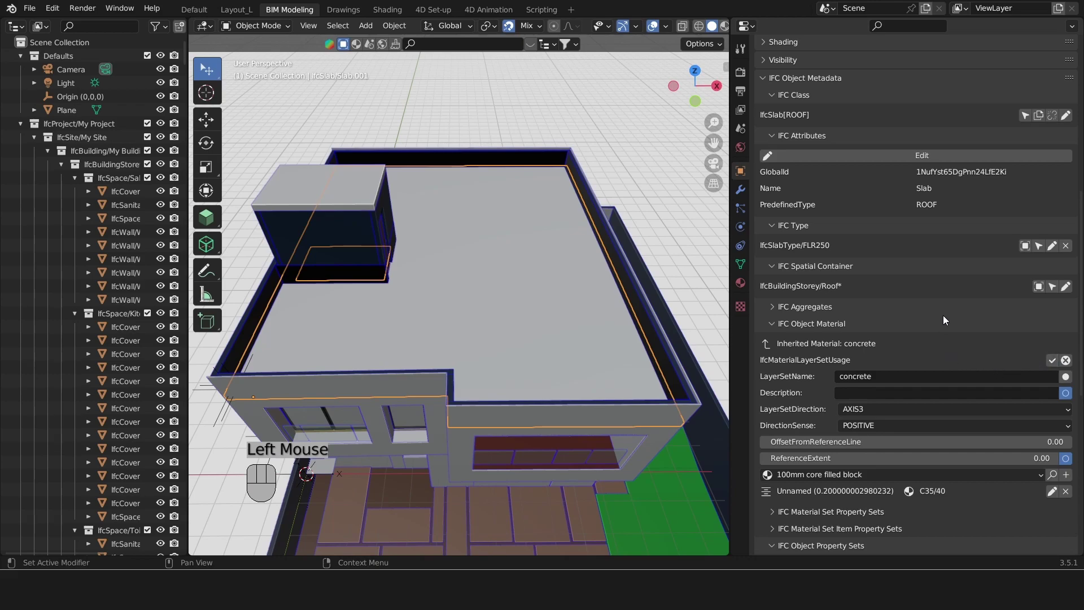
pyautogui.scroll(-2, 943, 315)
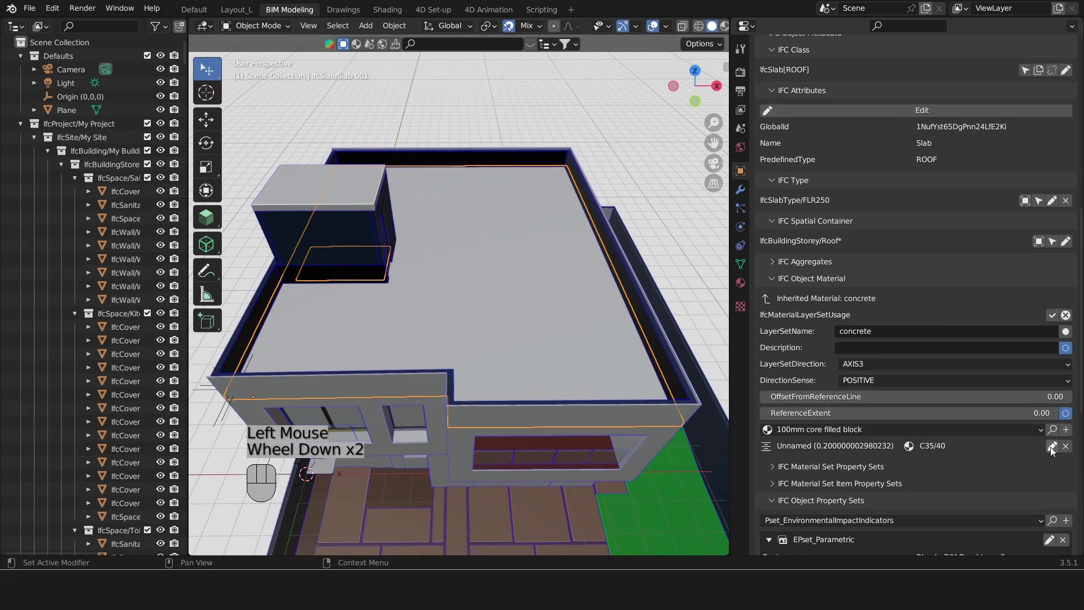
pyautogui.click(1029, 429)
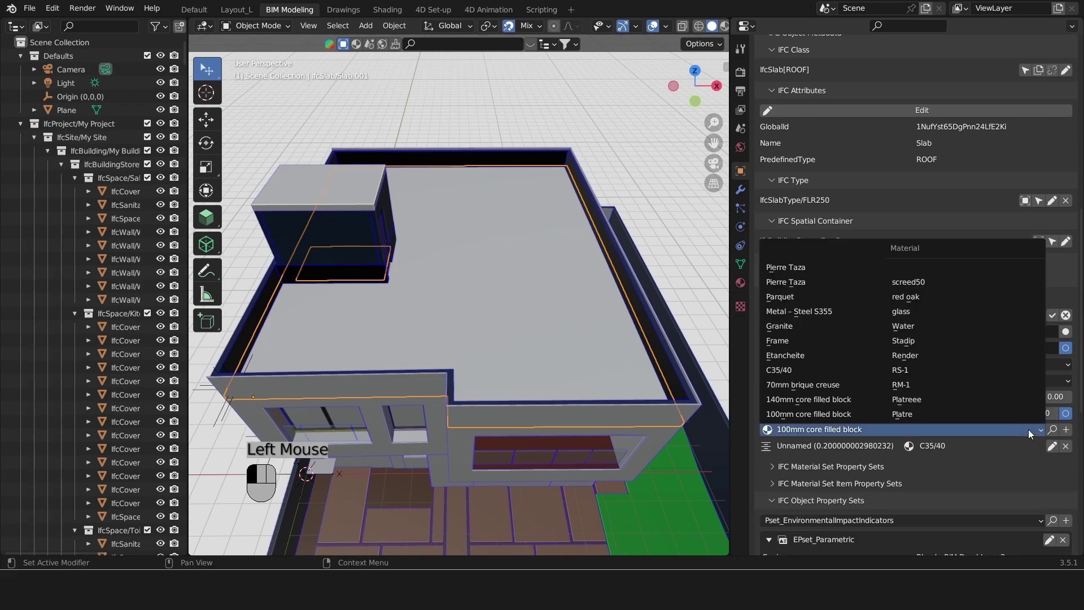
pyautogui.click(1028, 430)
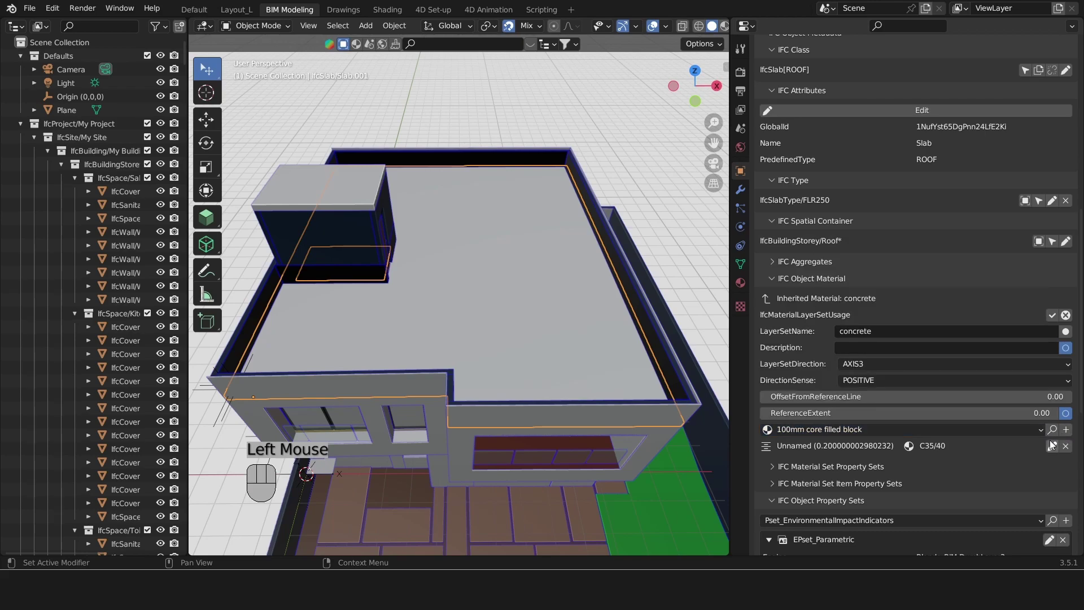
pyautogui.click(1052, 445)
pyautogui.scroll(-4, 1032, 449)
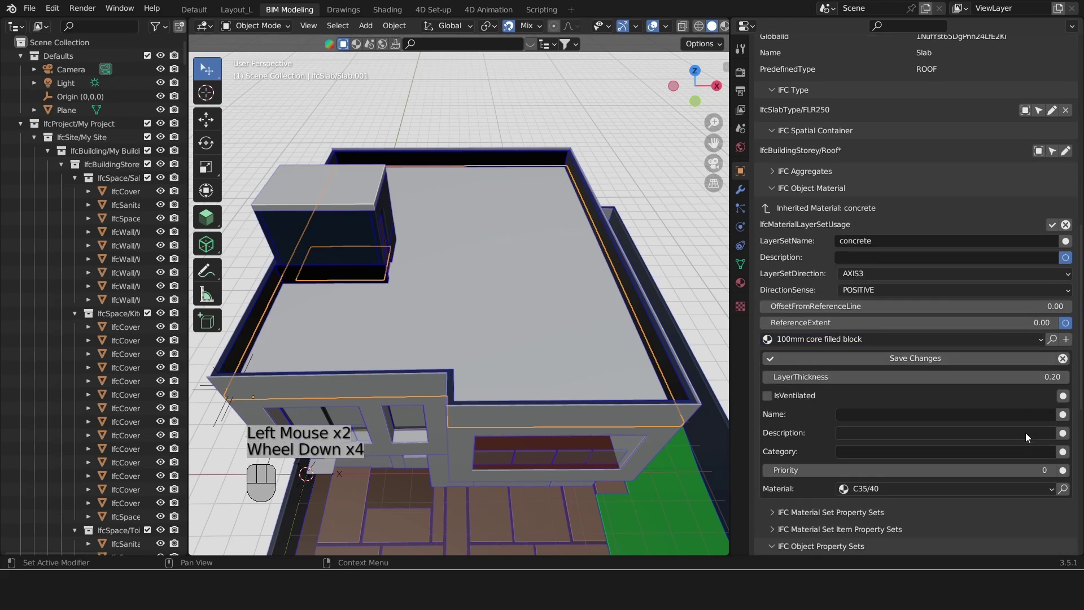
pyautogui.click(1040, 376)
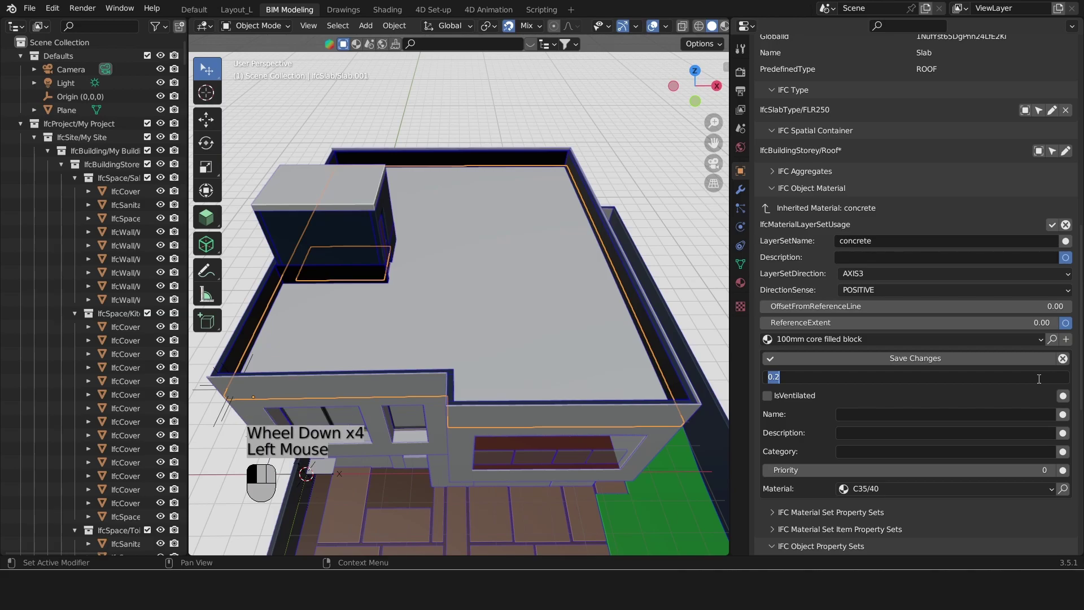
pyautogui.write('0.1')
pyautogui.press('Return')
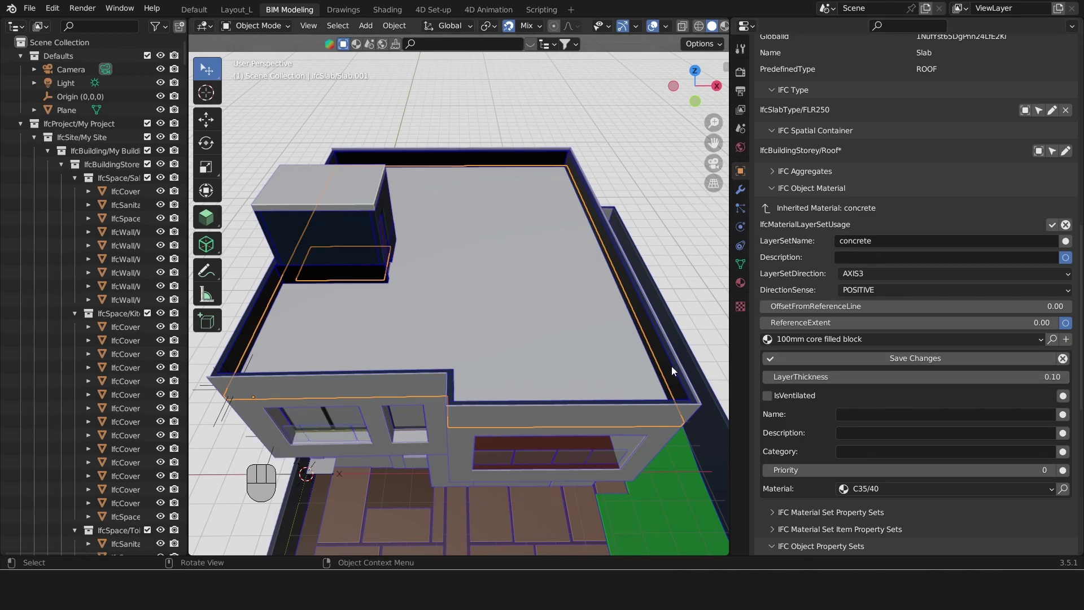
# - Isolate the roof slab with Numpad / and save the 0.10 layer thickness
pyautogui.moveTo(671, 366); pyautogui.dragTo(594, 341, button='middle')
pyautogui.click(567, 342)
pyautogui.scroll(3, 514, 317)
pyautogui.scroll(-2, 525, 330)
pyautogui.press('KP_Divide')
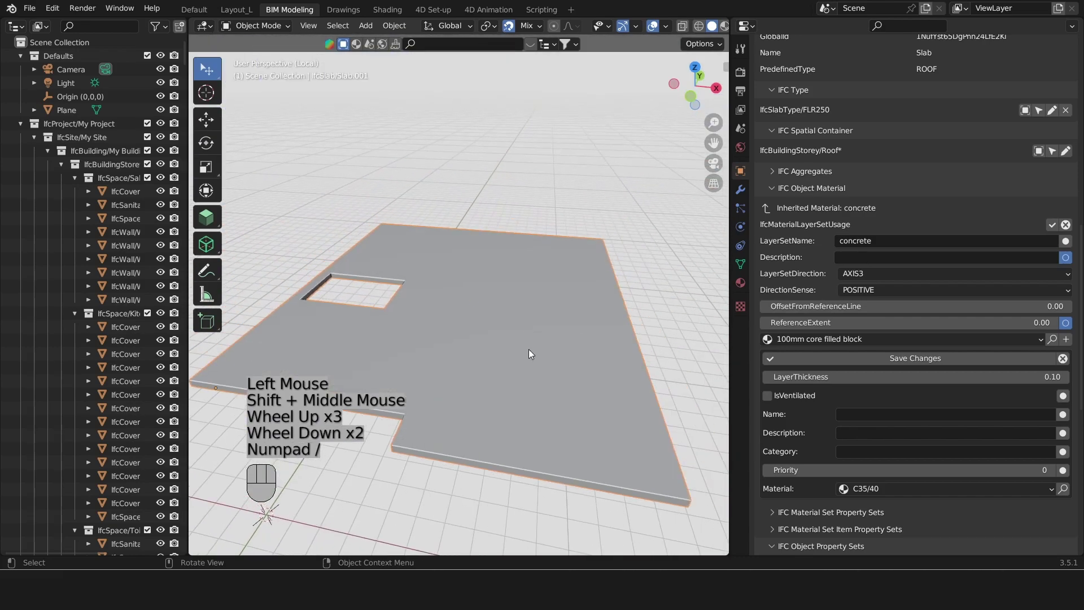
pyautogui.moveTo(532, 363); pyautogui.dragTo(535, 365, button='middle')
pyautogui.scroll(1, 536, 365)
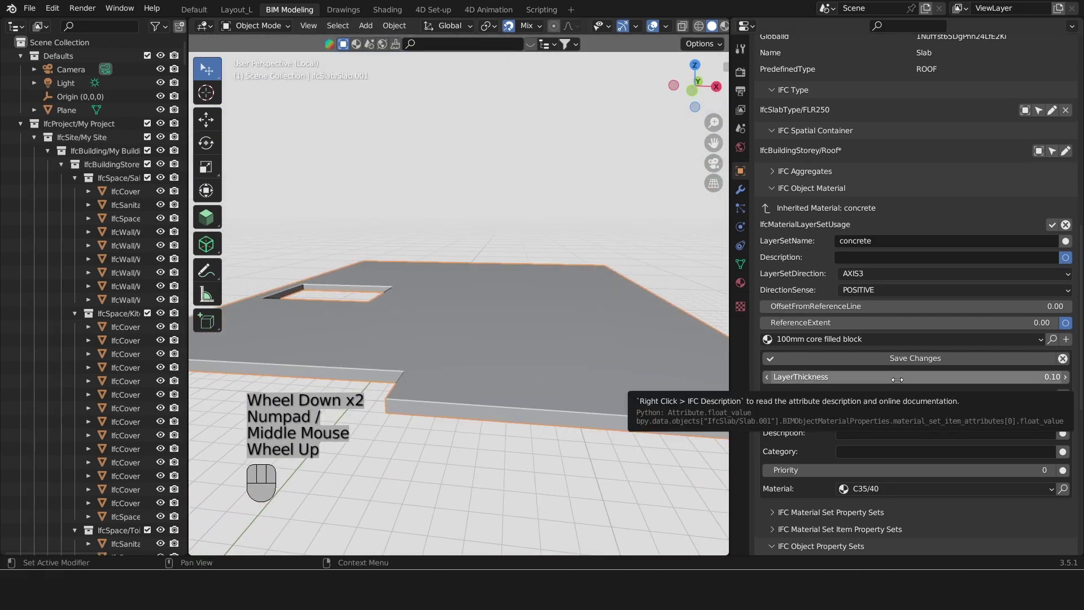
pyautogui.click(900, 362)
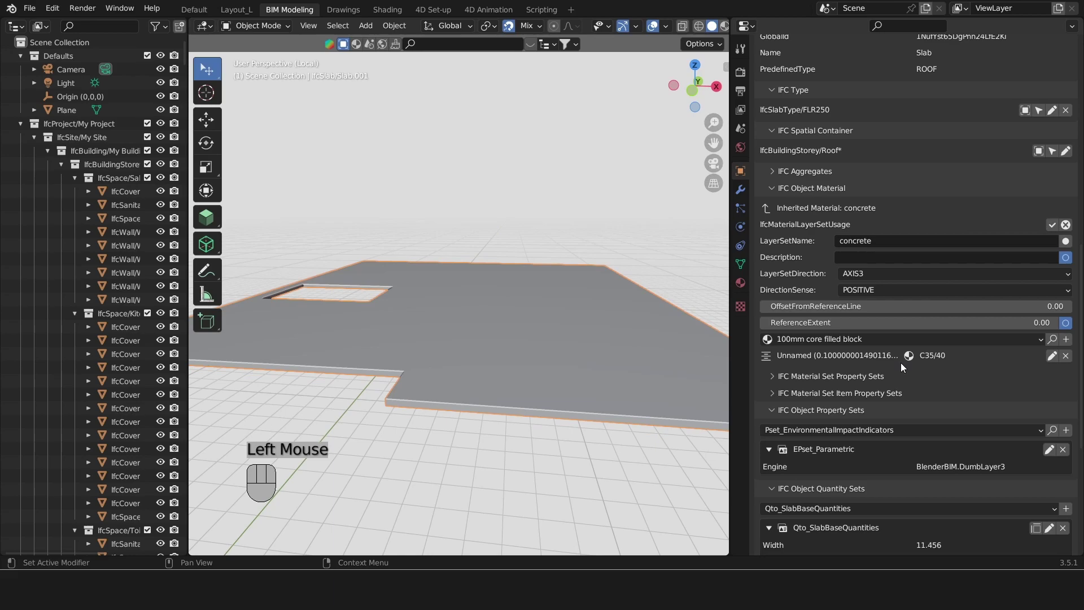
# - Restore the layer thickness to 0.2, save it, and confirm the layer set usage edit
pyautogui.click(1051, 356)
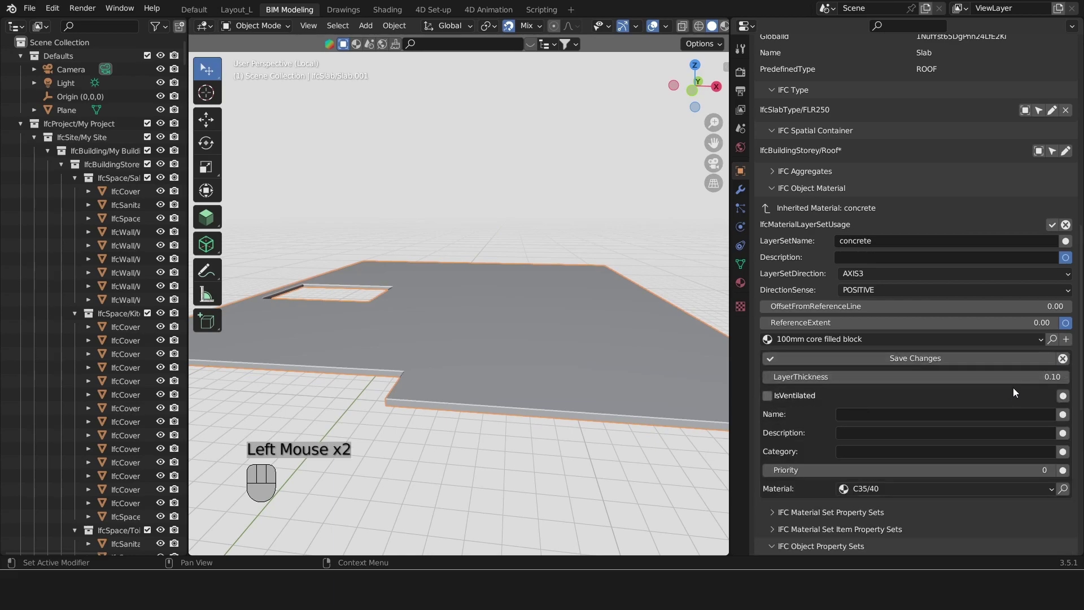
pyautogui.click(1014, 383)
pyautogui.write('0.2')
pyautogui.press('Return')
pyautogui.click(1009, 360)
pyautogui.click(1048, 223)
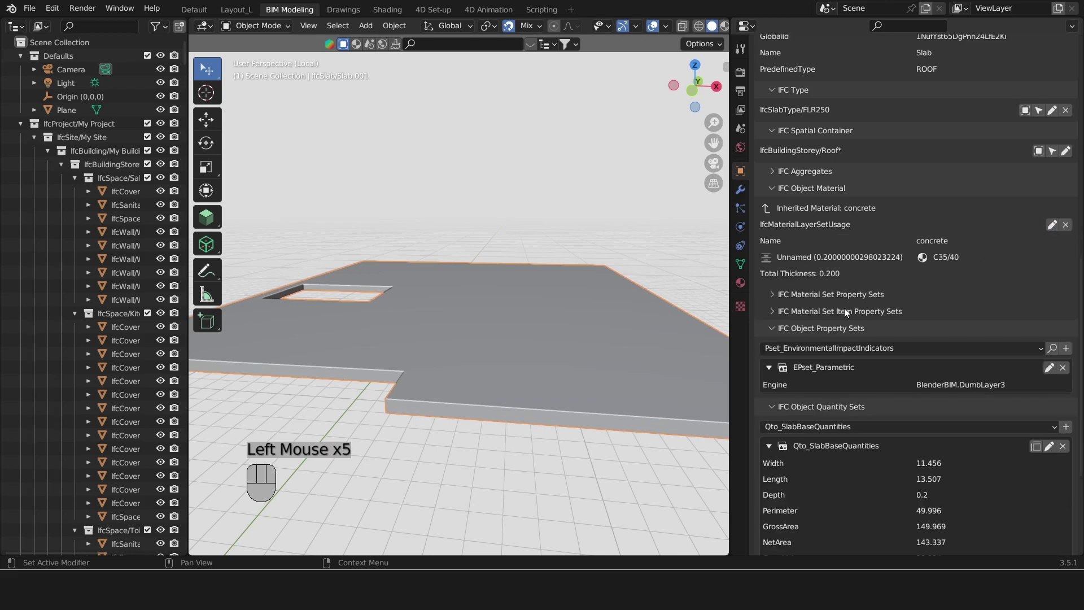
# - Unhide the roof covering with Alt+H and deselect the slab
pyautogui.press('alt')
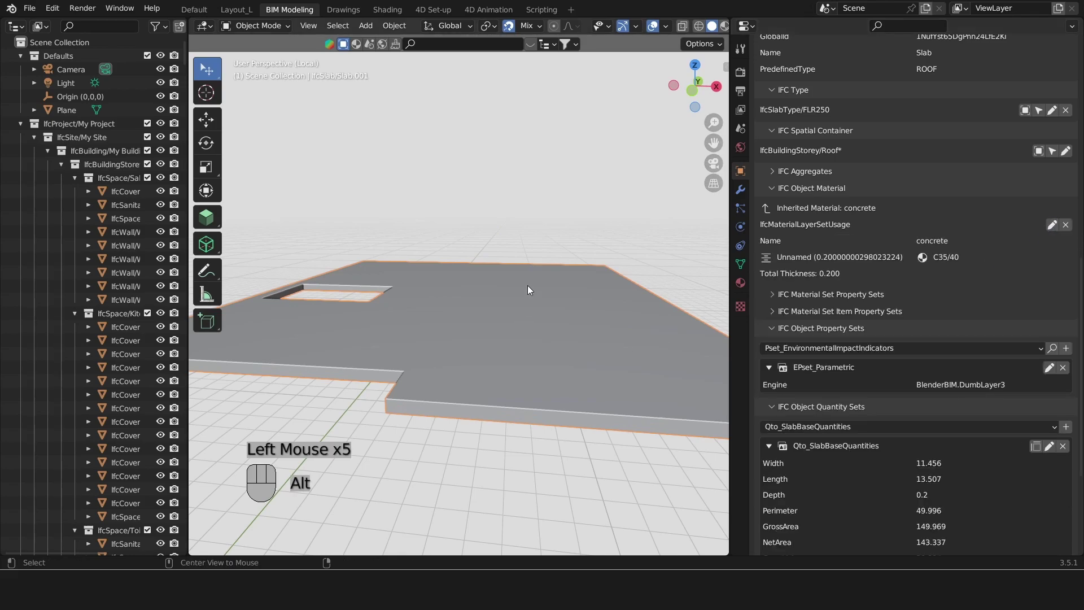
pyautogui.hotkey('alt', 'h')
pyautogui.click(526, 225)
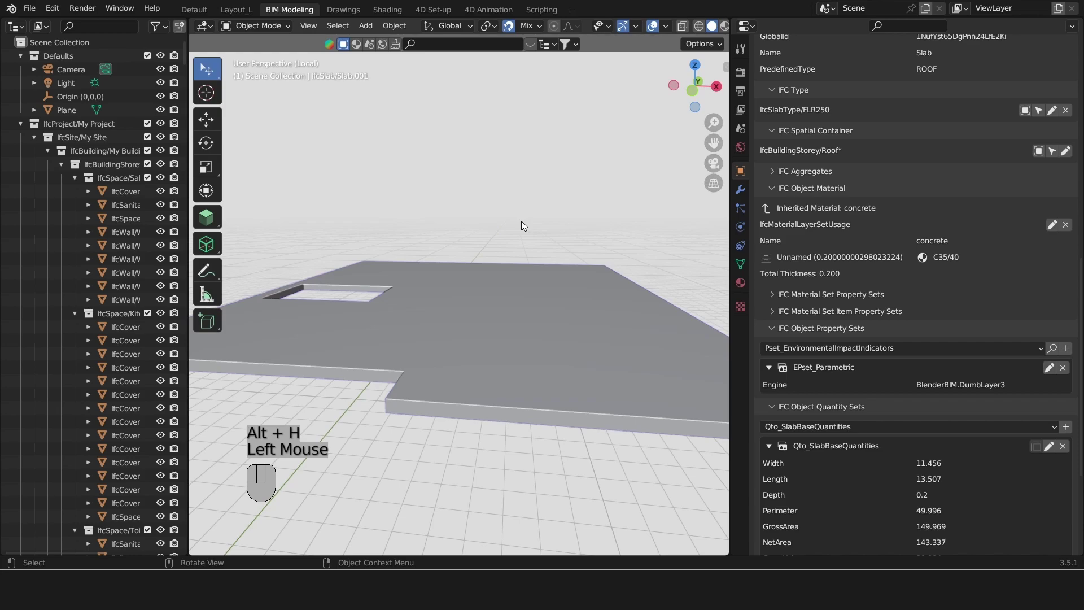
# - Return to the full building view and toggle the material set property set panels
pyautogui.press('KP_Divide')
pyautogui.keyDown('shift'); pyautogui.moveTo(519, 201); pyautogui.dragTo(463, 265, button='middle'); pyautogui.keyUp('shift')
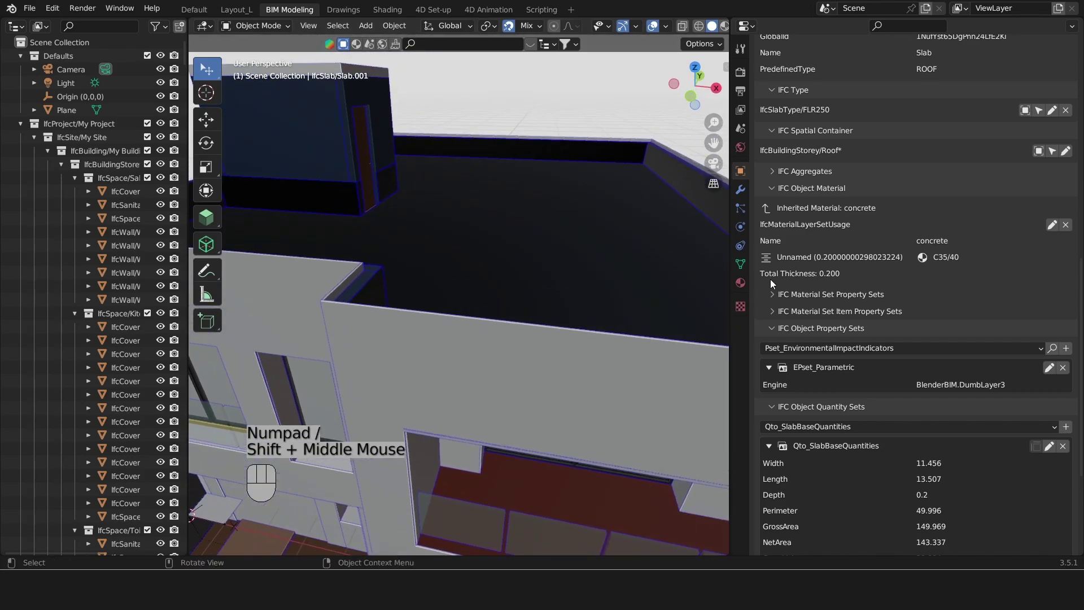
pyautogui.click(848, 294)
pyautogui.click(856, 333)
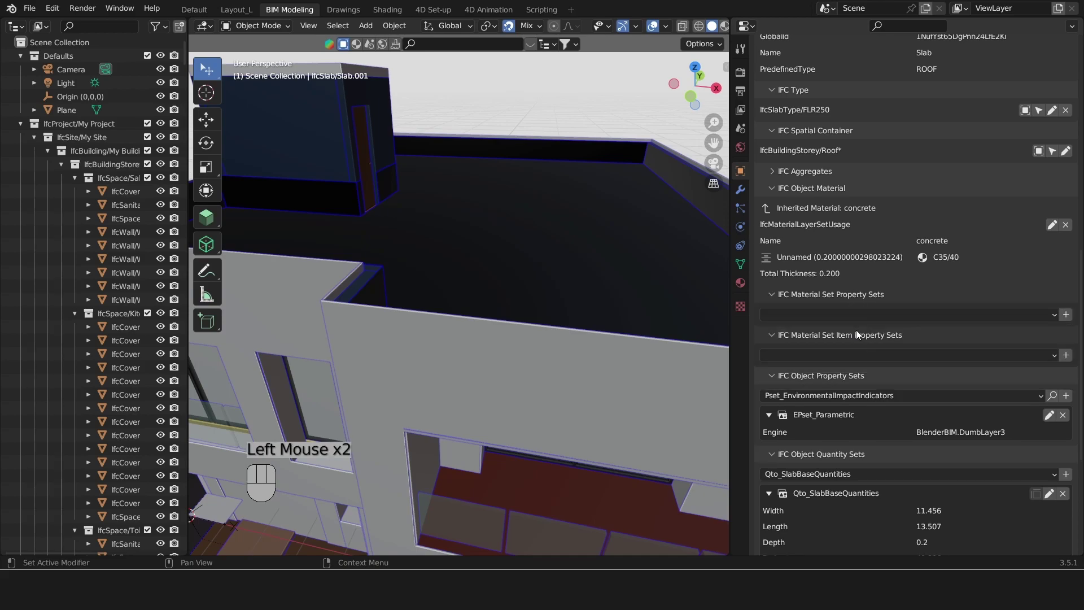
pyautogui.click(865, 305)
pyautogui.click(860, 312)
pyautogui.click(841, 296)
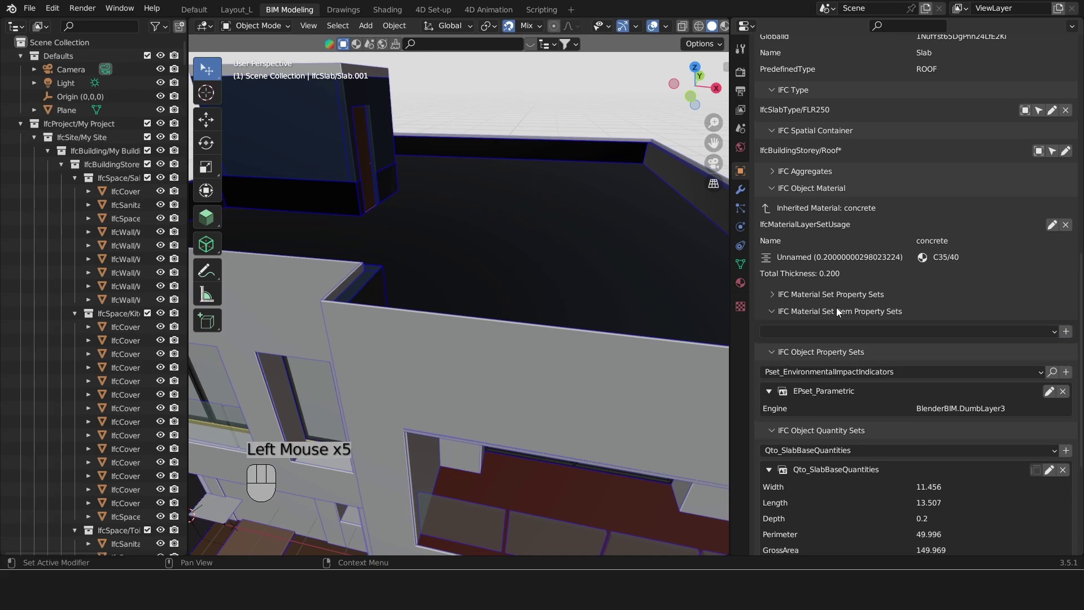
pyautogui.click(837, 312)
# - Select the pool Fouilles Piscine and expand its material set property sets
pyautogui.click(548, 243)
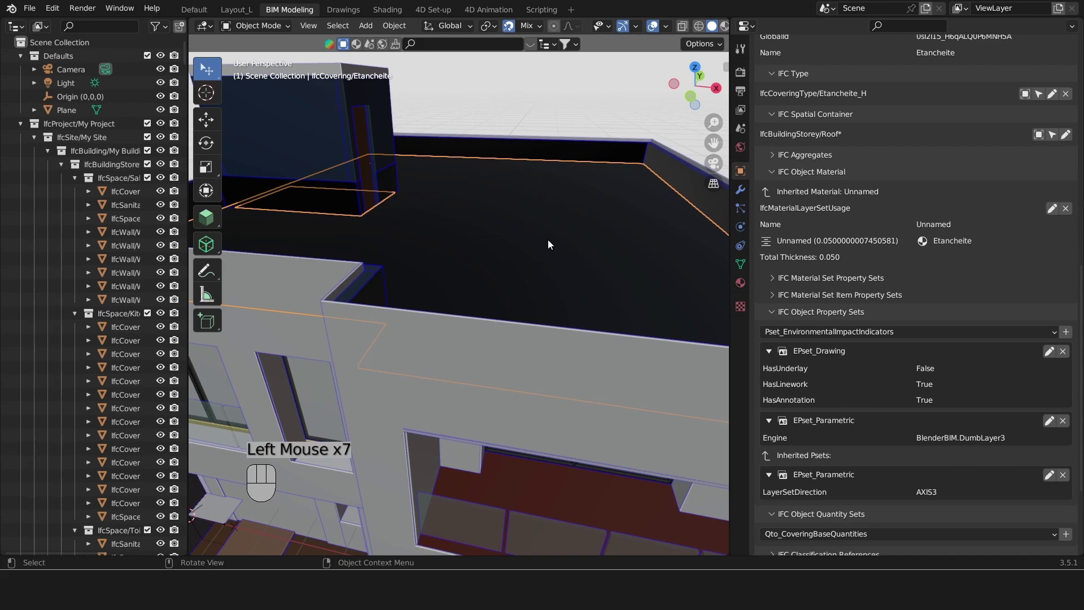
pyautogui.moveTo(548, 240); pyautogui.dragTo(557, 377, button='middle')
pyautogui.scroll(-2, 604, 349)
pyautogui.click(583, 372)
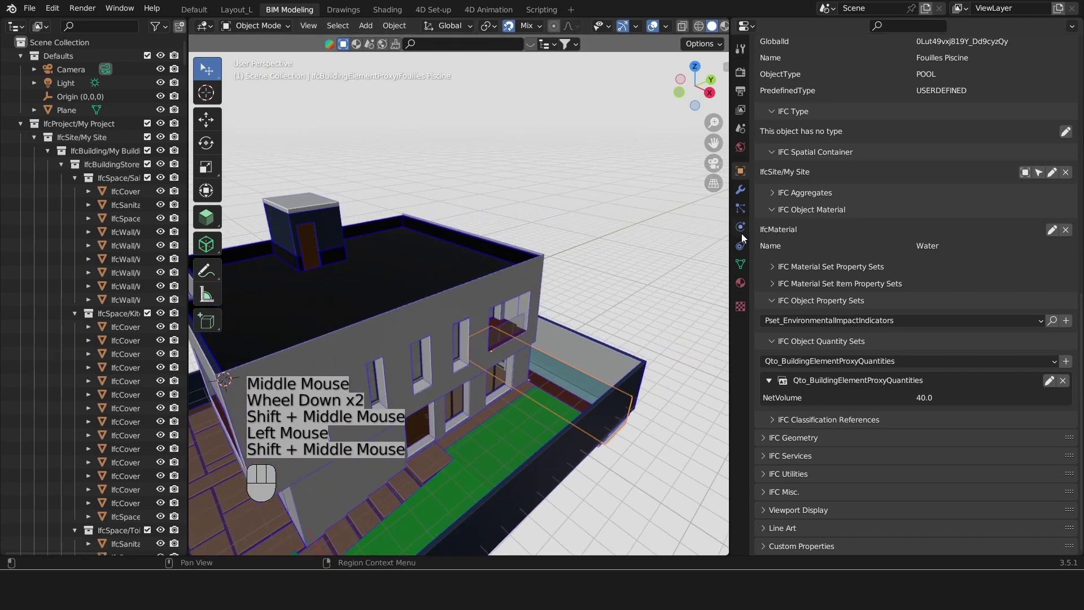
pyautogui.click(819, 267)
pyautogui.click(809, 310)
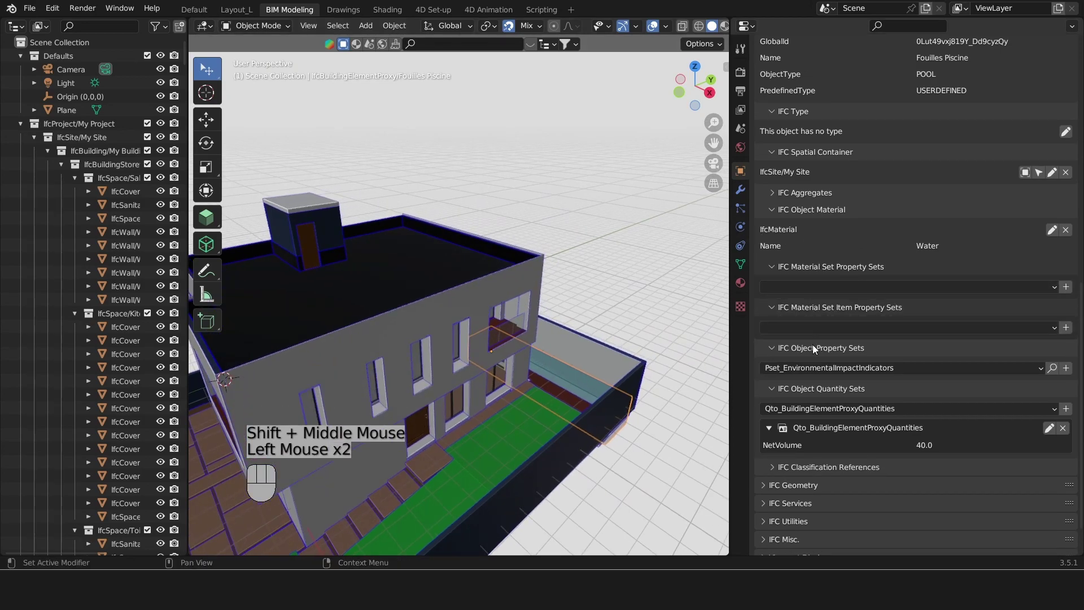
# - Show the pool's Water material properties: category liquid, alpha 0.280
pyautogui.scroll(3, 633, 391)
pyautogui.moveTo(634, 391); pyautogui.dragTo(612, 398, button='middle')
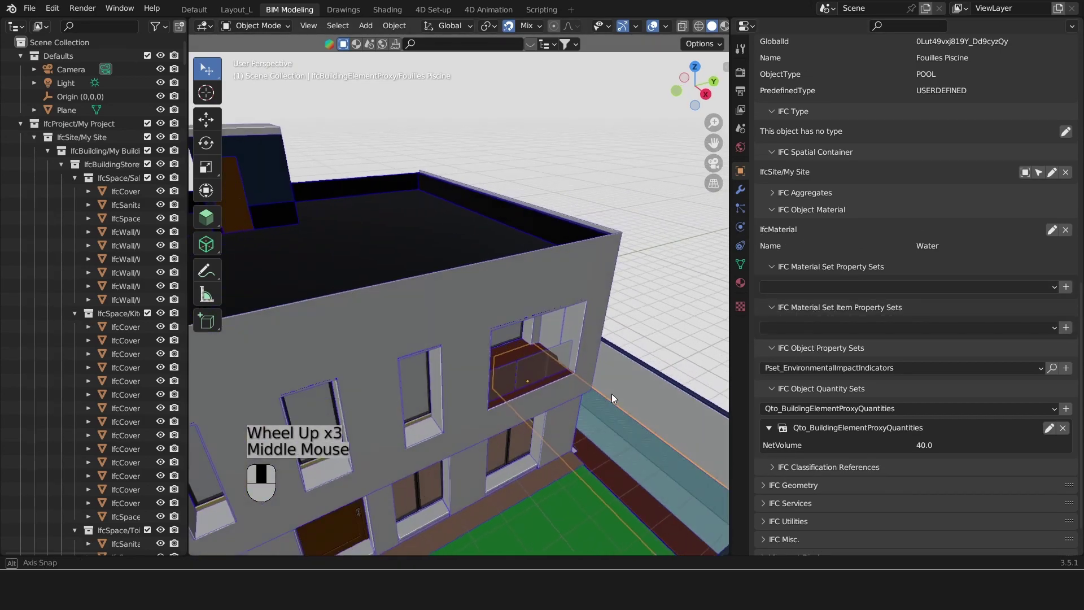
pyautogui.click(804, 194)
pyautogui.click(804, 193)
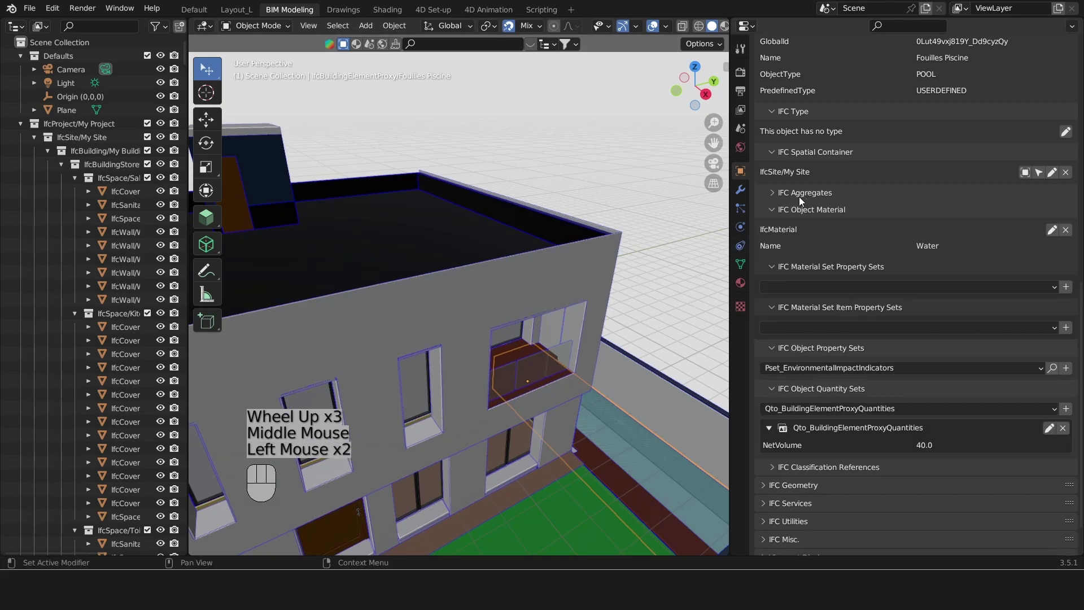
pyautogui.click(742, 284)
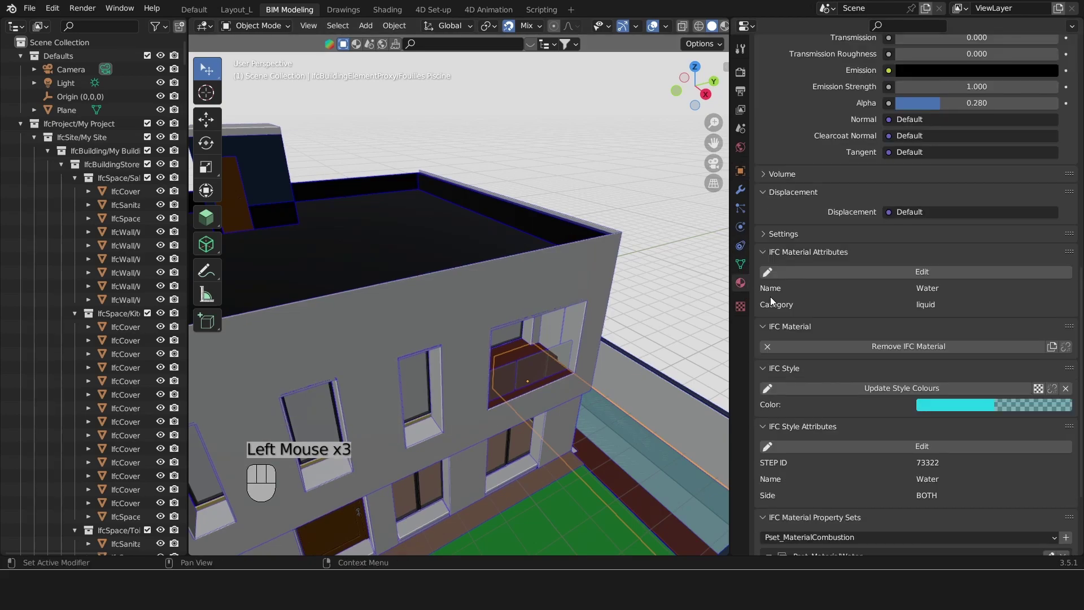
# - Scroll to Pset_MaterialWater (AlkalinityConcentration 90.0, PHLevel 7.5) and frame the whole building
pyautogui.scroll(-6, 770, 297)
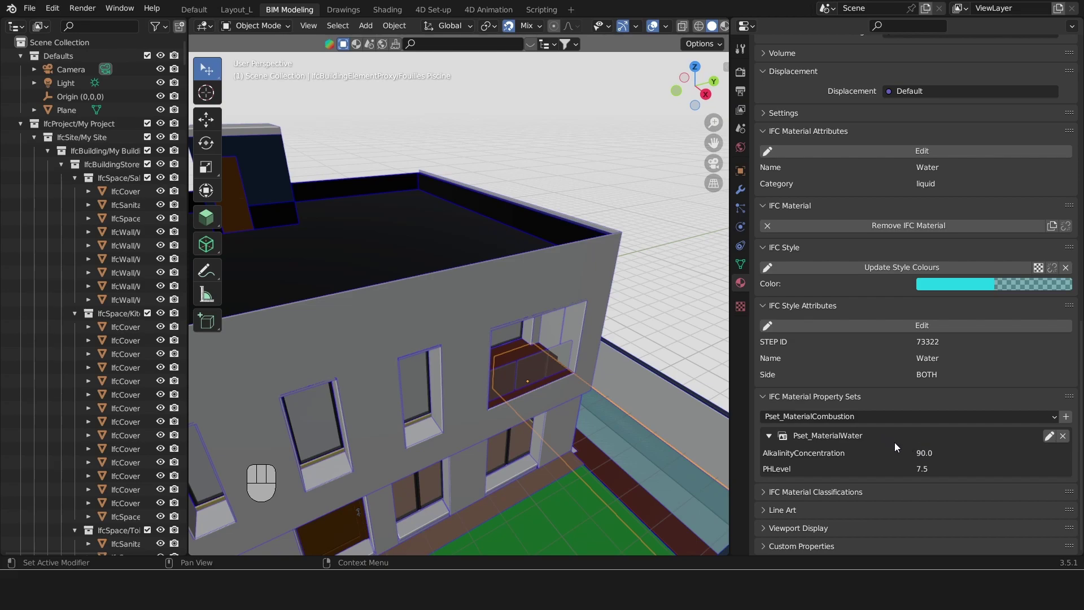
pyautogui.scroll(-2, 595, 340)
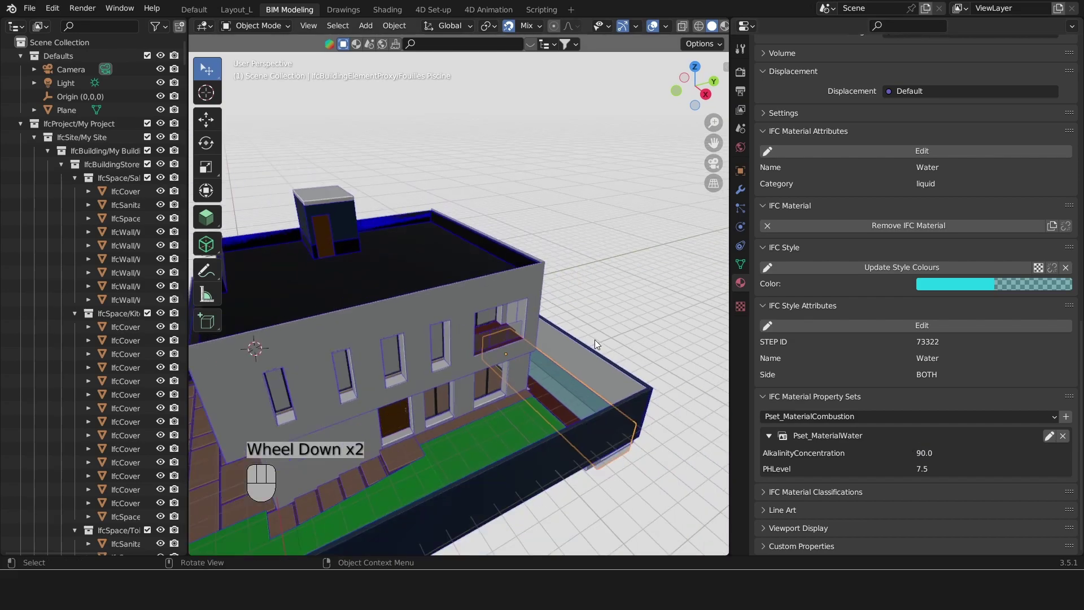
pyautogui.keyDown('shift'); pyautogui.moveTo(595, 340); pyautogui.dragTo(413, 285, button='middle'); pyautogui.keyUp('shift')
# - Hide the Etancheite roof covering and the slab beneath it
pyautogui.click(445, 241)
pyautogui.press('h')
pyautogui.click(428, 281)
pyautogui.press('h')
# - Select Window.015 and view its inherited Window set constituent material, type PF2
pyautogui.scroll(2, 505, 292)
pyautogui.click(431, 280)
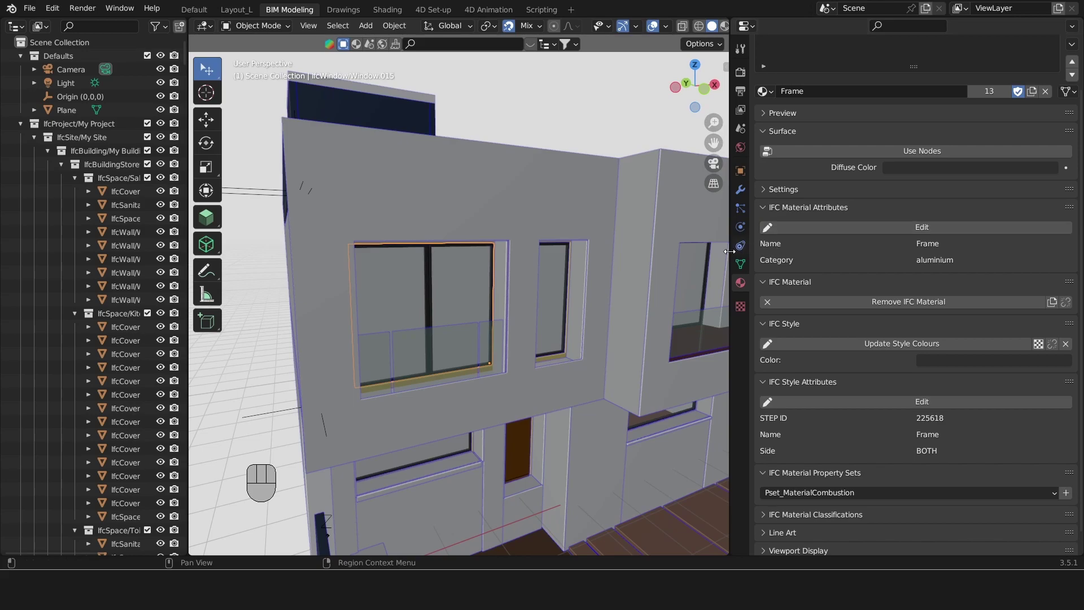
pyautogui.click(740, 171)
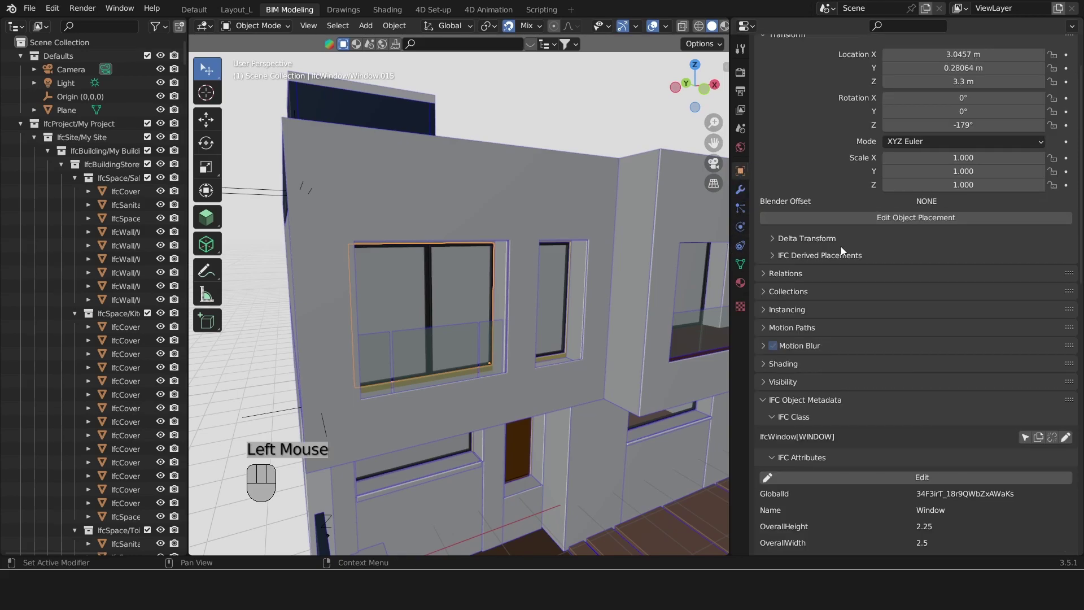
pyautogui.scroll(-13, 841, 248)
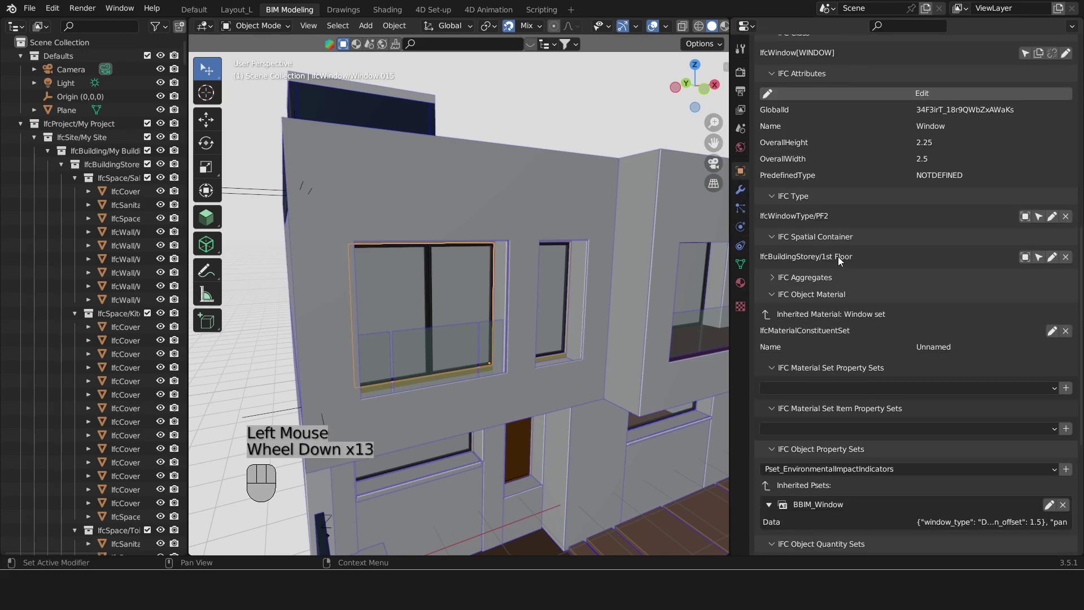
pyautogui.click(1002, 370)
pyautogui.click(862, 384)
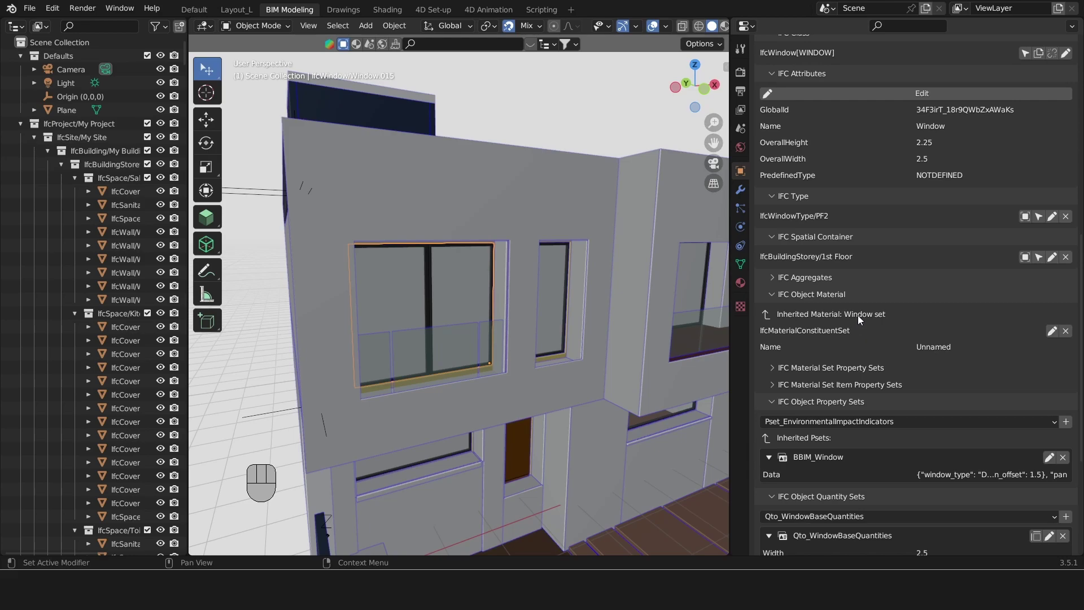
pyautogui.click(839, 313)
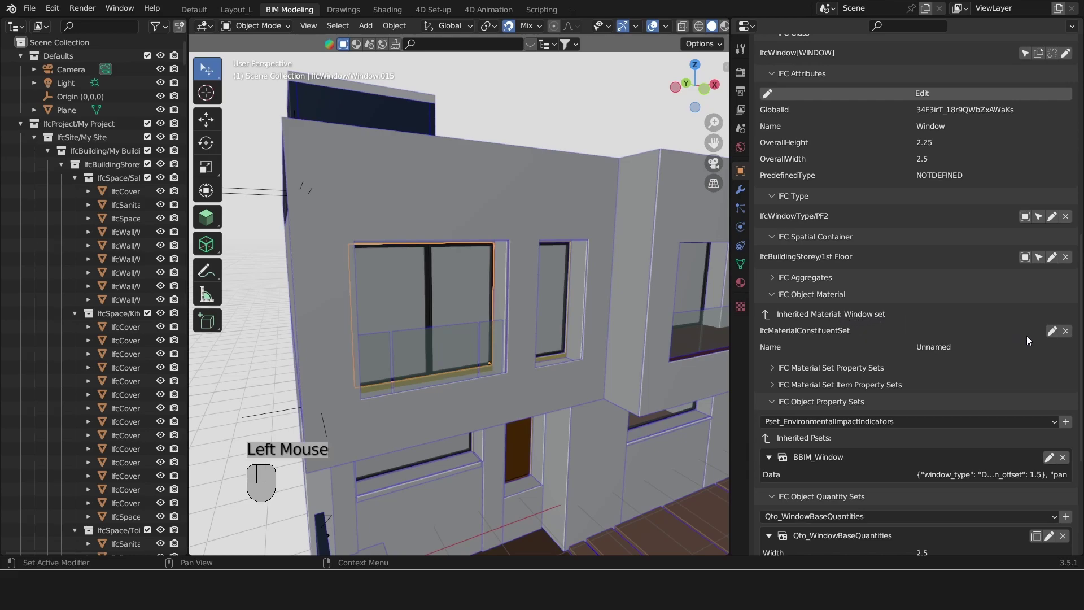
pyautogui.click(1051, 332)
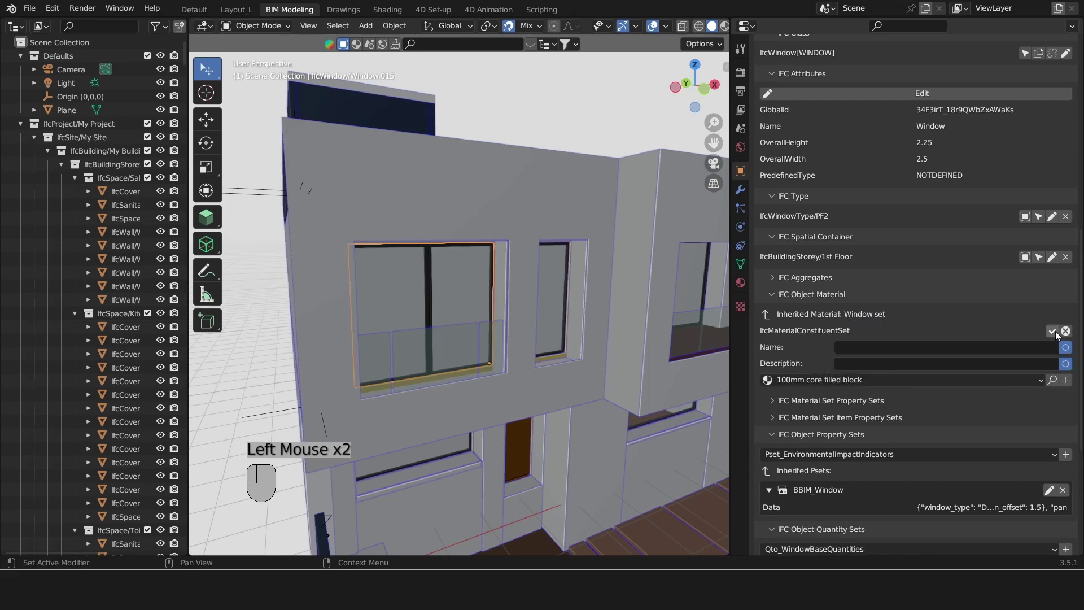
pyautogui.click(1052, 331)
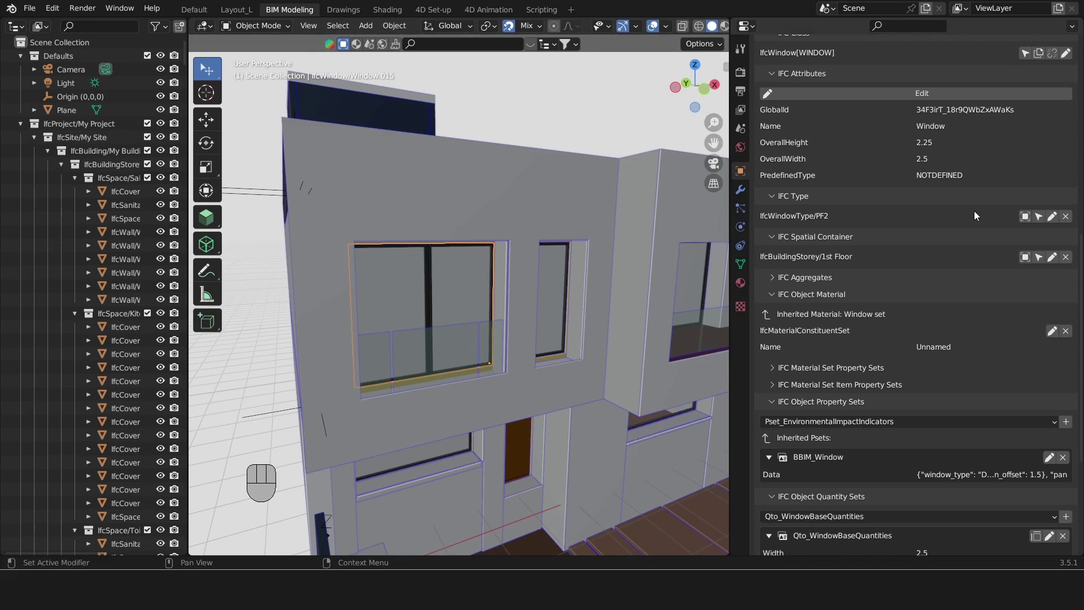
# - Go to window type PF2 and view its Window set constituents, Frame and glass
pyautogui.click(1026, 217)
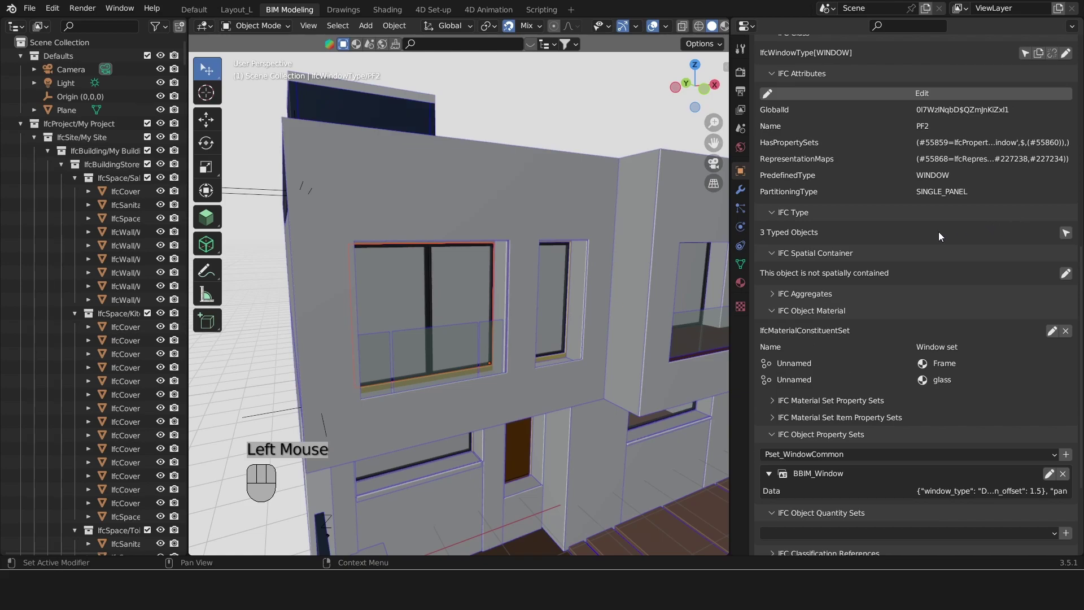
pyautogui.click(782, 333)
pyautogui.click(929, 363)
pyautogui.click(940, 382)
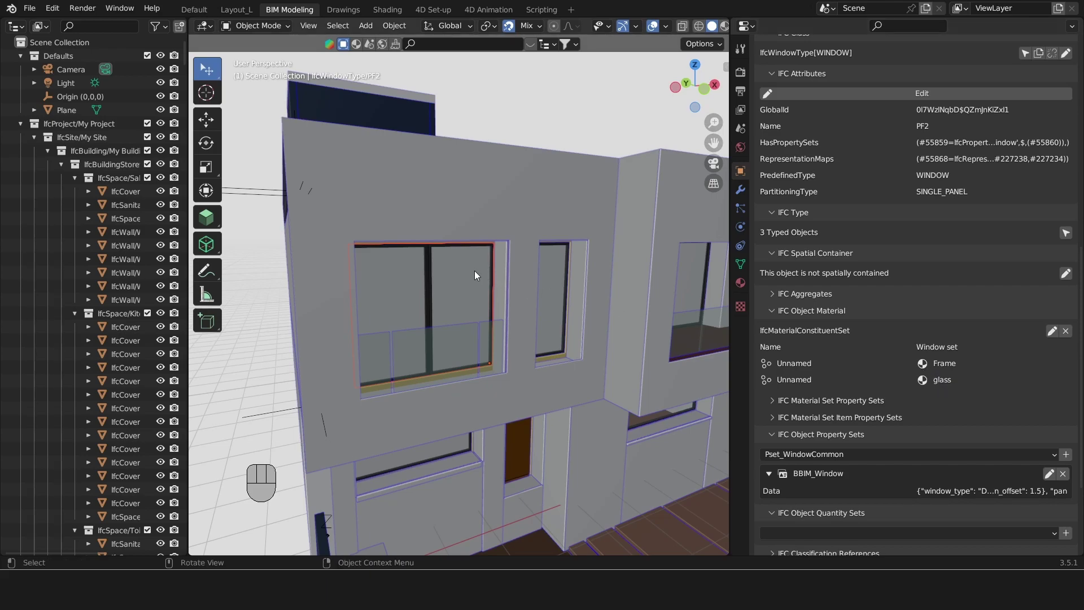
# - Hide the Dressing space covering the roof
pyautogui.moveTo(473, 270); pyautogui.dragTo(475, 336, button='middle')
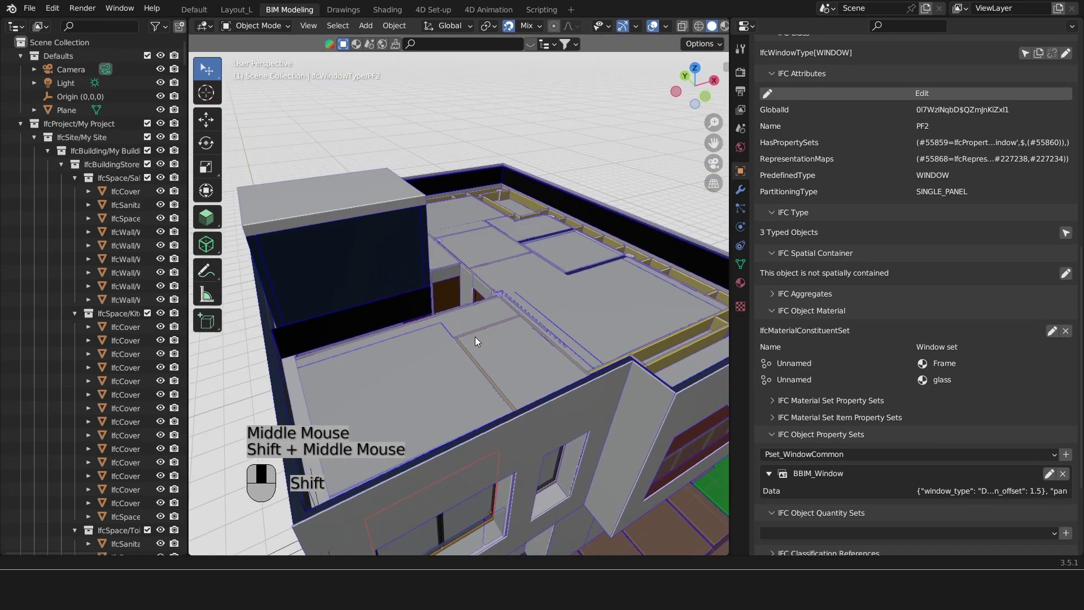
pyautogui.click(477, 256)
pyautogui.press('h')
# - Isolate column Column.009 in local view to show its C35/40 profile set
pyautogui.moveTo(477, 255); pyautogui.dragTo(484, 297, button='middle')
pyautogui.scroll(2, 461, 229)
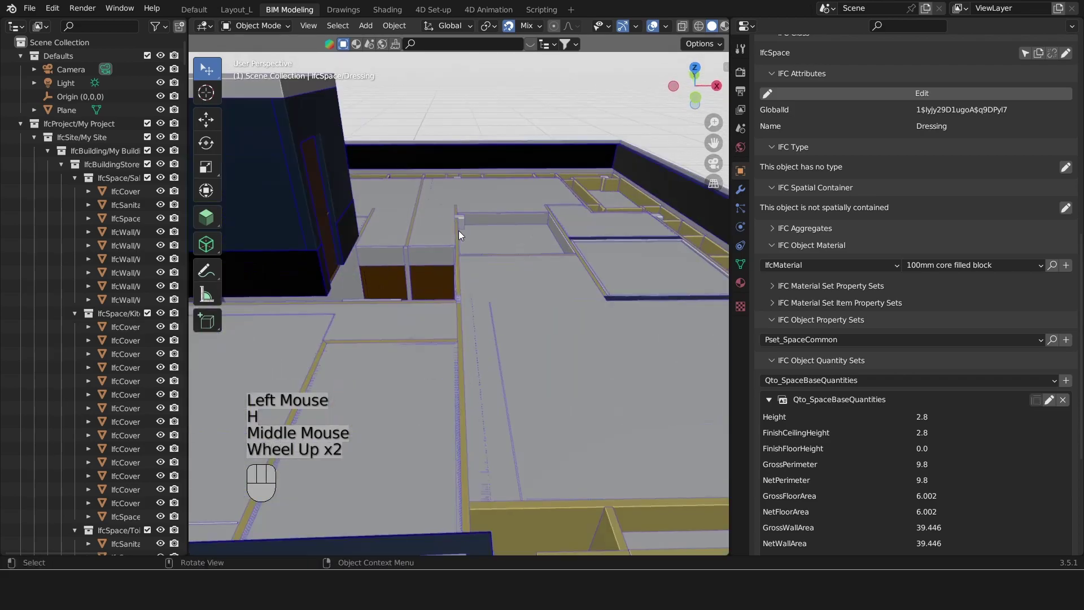
pyautogui.keyDown('shift'); pyautogui.moveTo(460, 229); pyautogui.dragTo(461, 359, button='middle'); pyautogui.keyUp('shift')
pyautogui.click(462, 374)
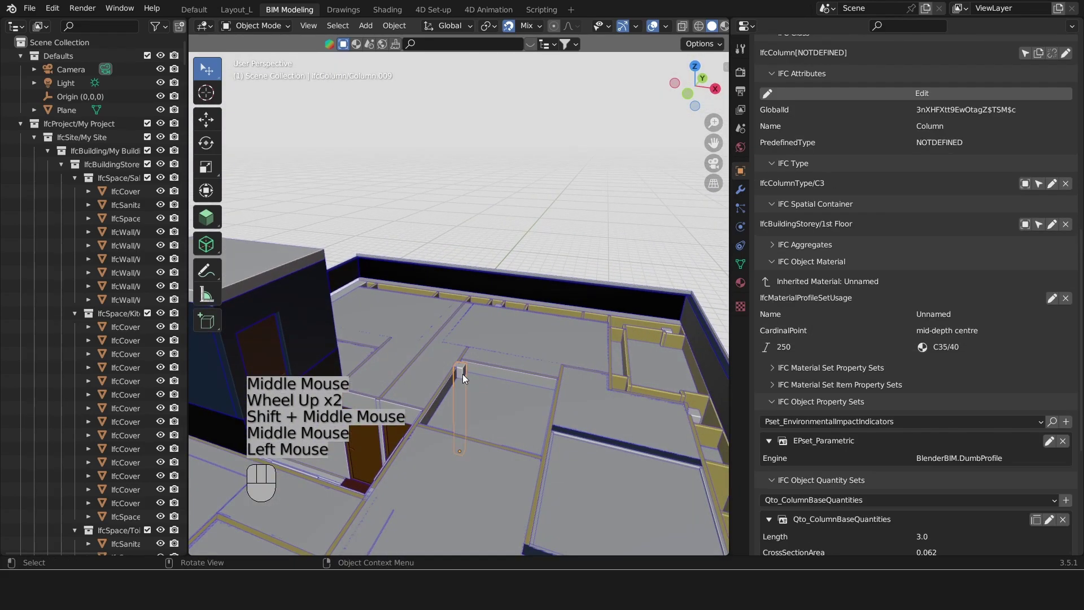
pyautogui.press('KP_Divide')
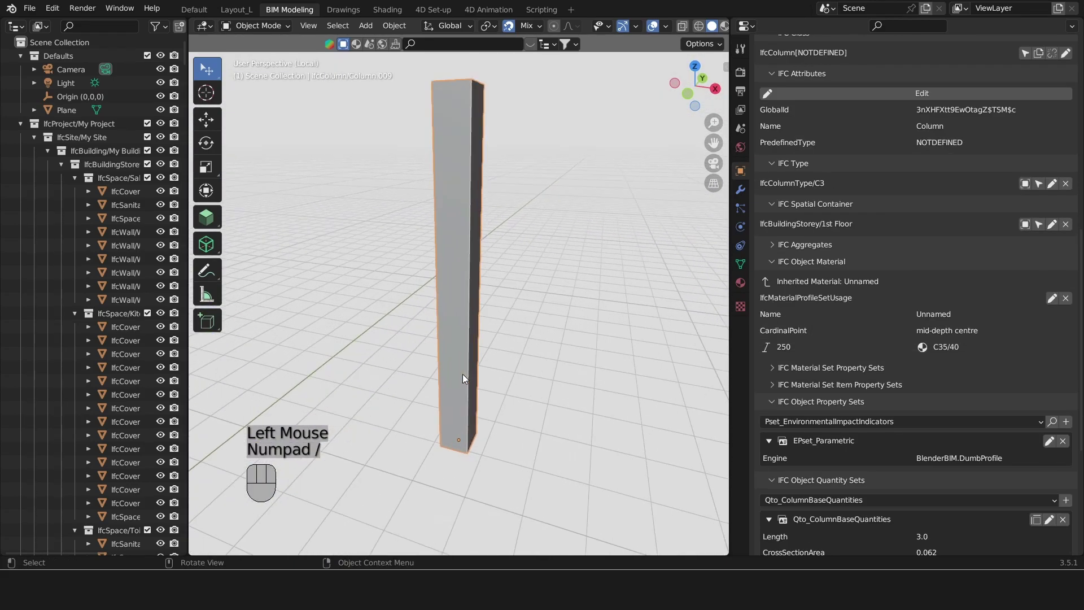
pyautogui.scroll(-3, 465, 362)
pyautogui.keyDown('shift'); pyautogui.moveTo(466, 429); pyautogui.dragTo(466, 361, button='middle'); pyautogui.keyUp('shift')
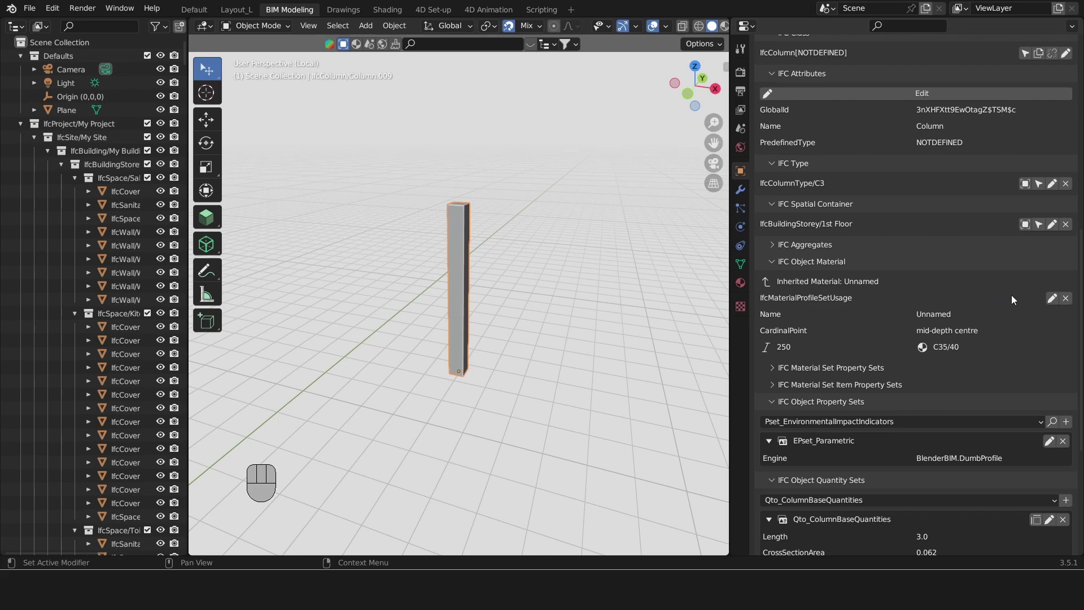
pyautogui.click(1054, 298)
pyautogui.scroll(-2, 993, 307)
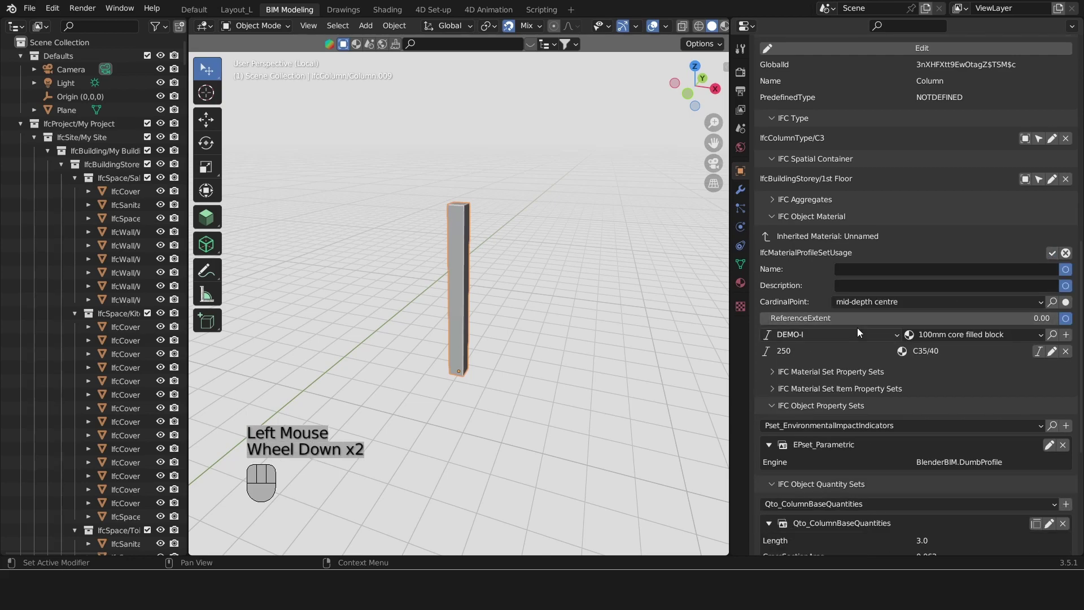
pyautogui.click(1050, 351)
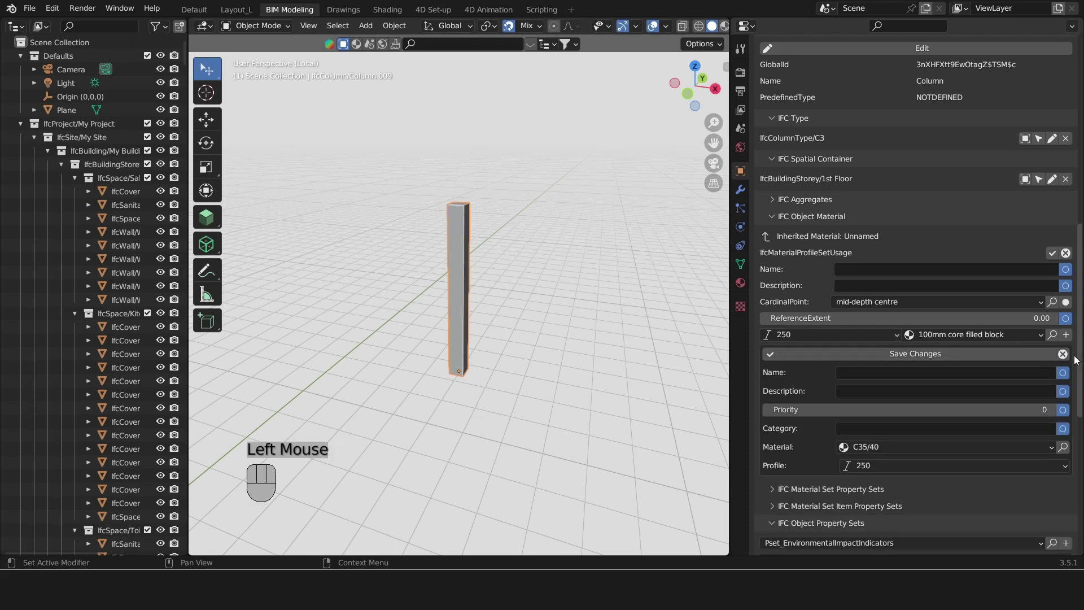
pyautogui.click(1063, 354)
pyautogui.click(1037, 352)
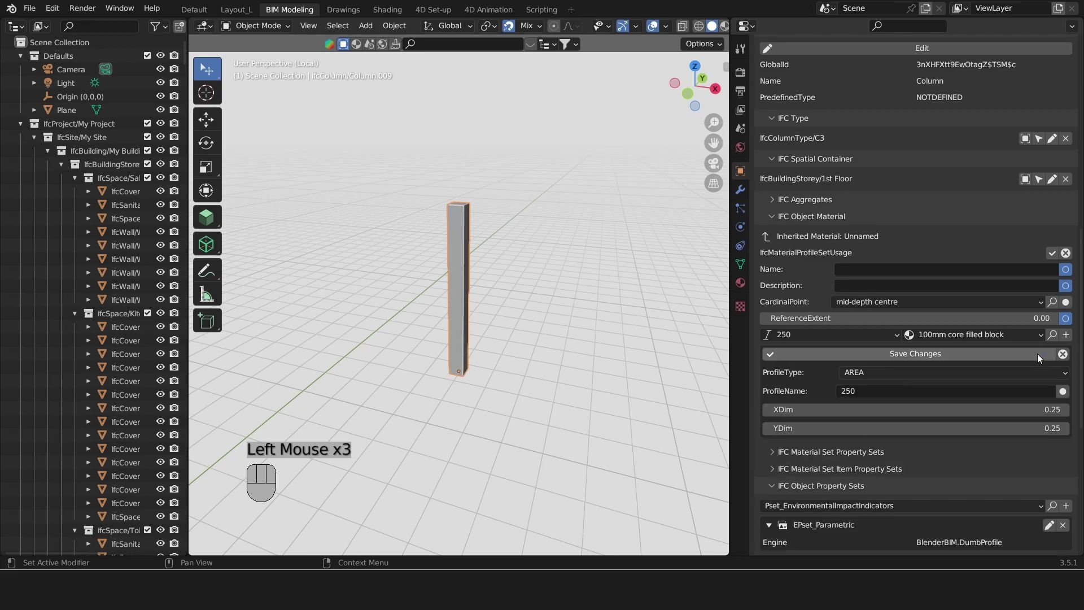
pyautogui.click(973, 374)
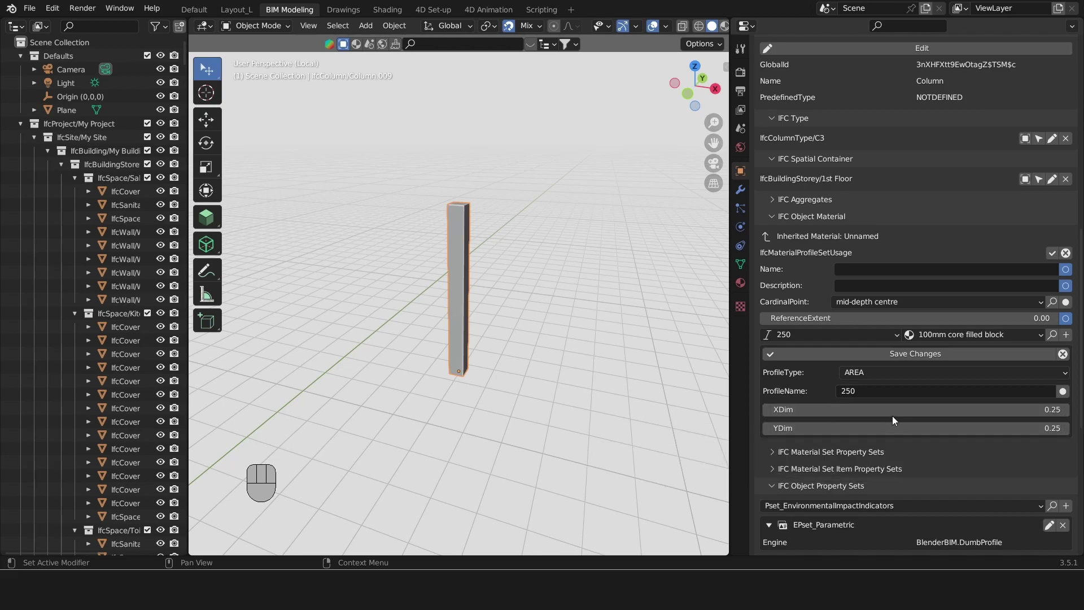
pyautogui.click(938, 358)
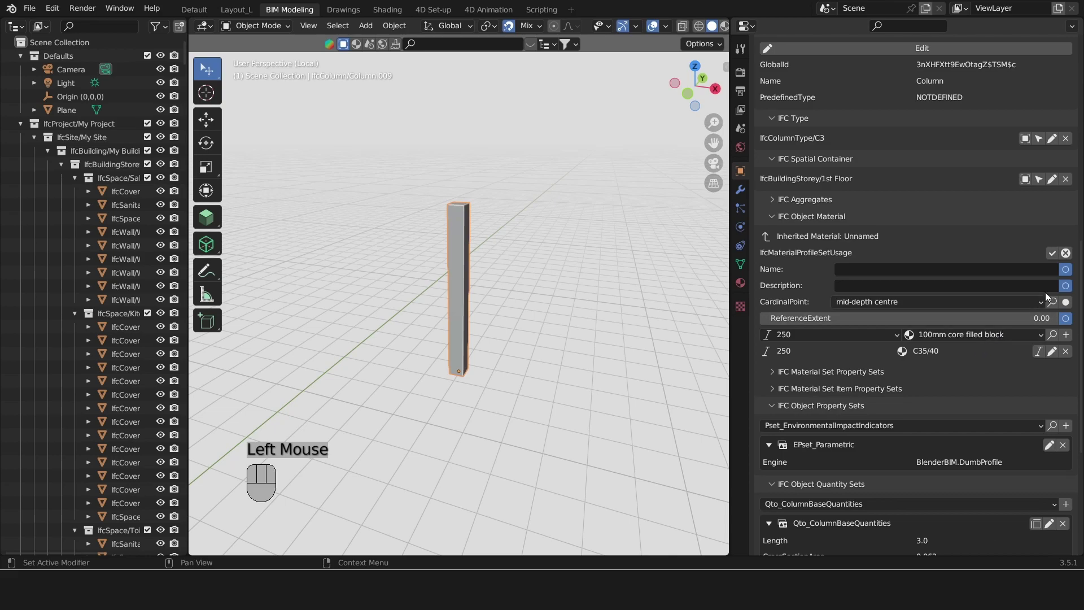
pyautogui.click(1048, 351)
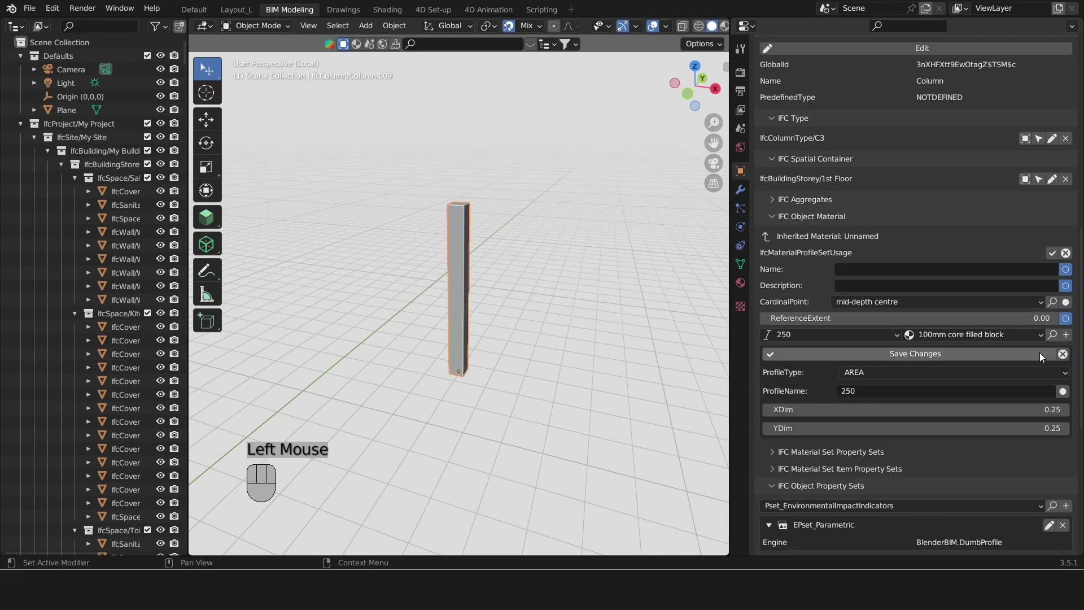
pyautogui.click(1062, 354)
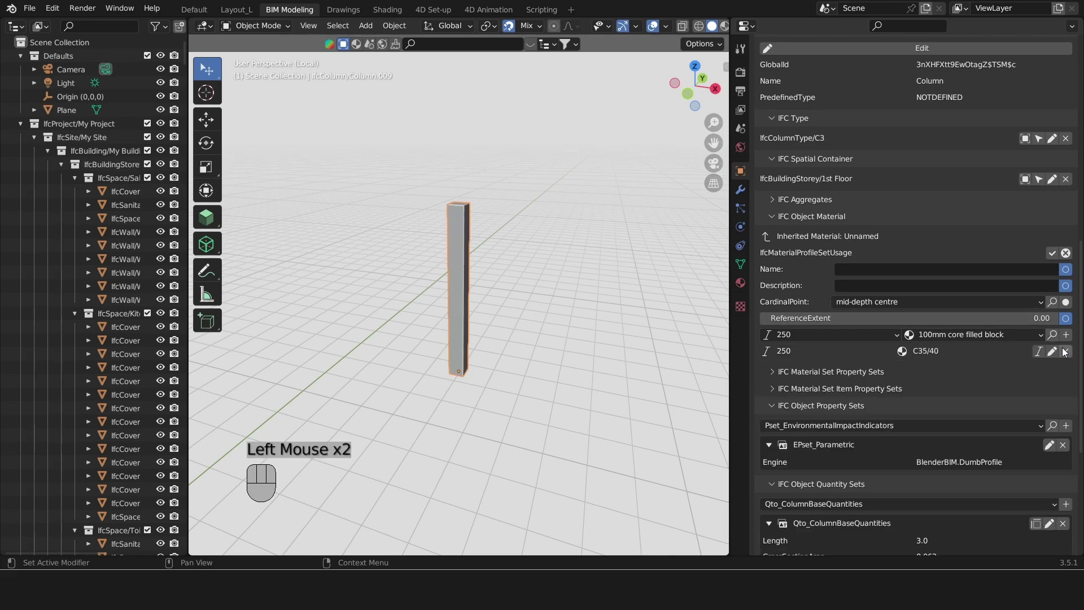
pyautogui.click(1050, 254)
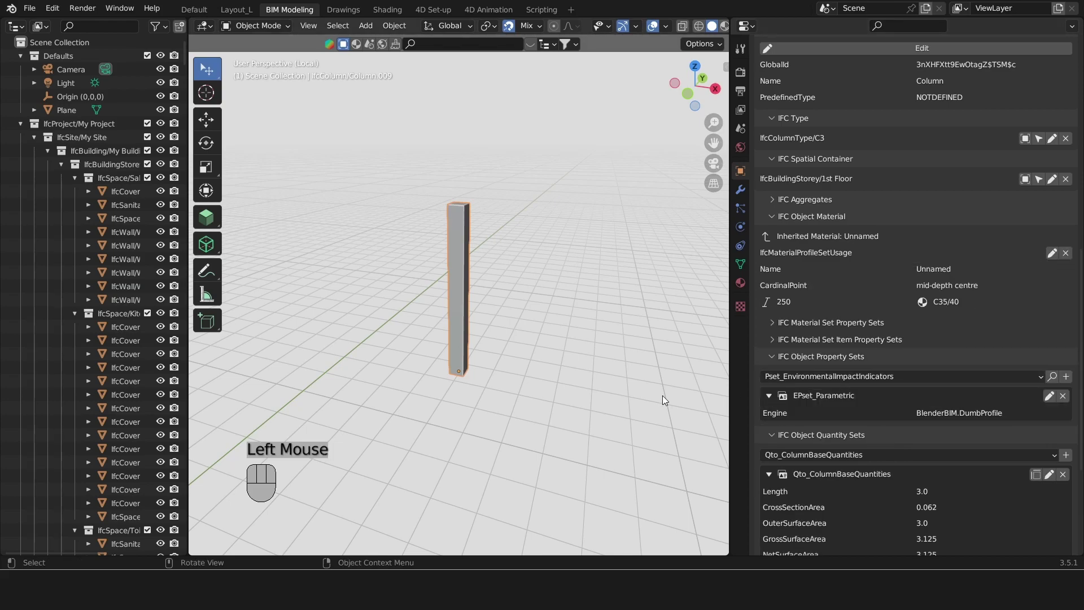